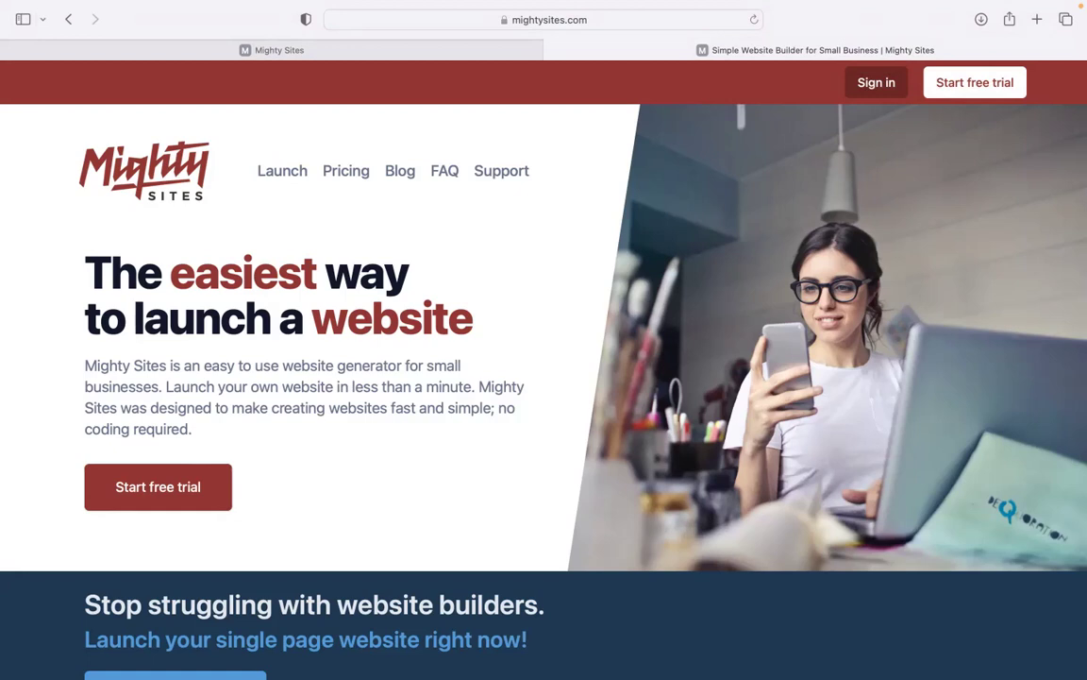
Browse down the mightysites.com homepage, then go to the Mighty Sites site-building page
scroll(544, 368, "down", 1)
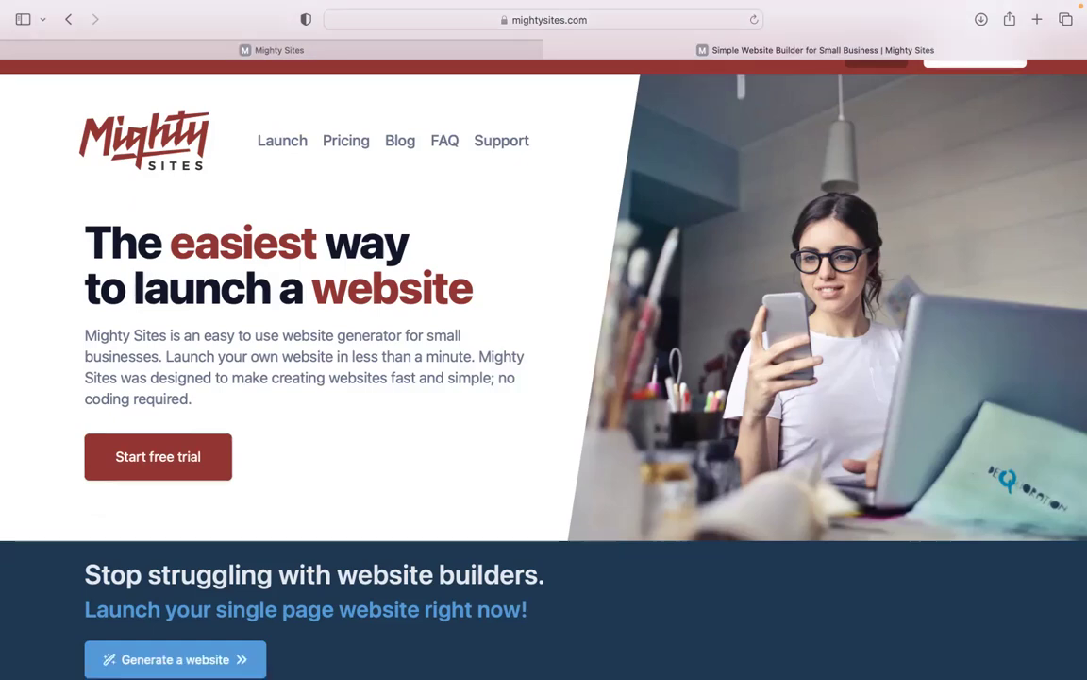
scroll(544, 306, "down", 1)
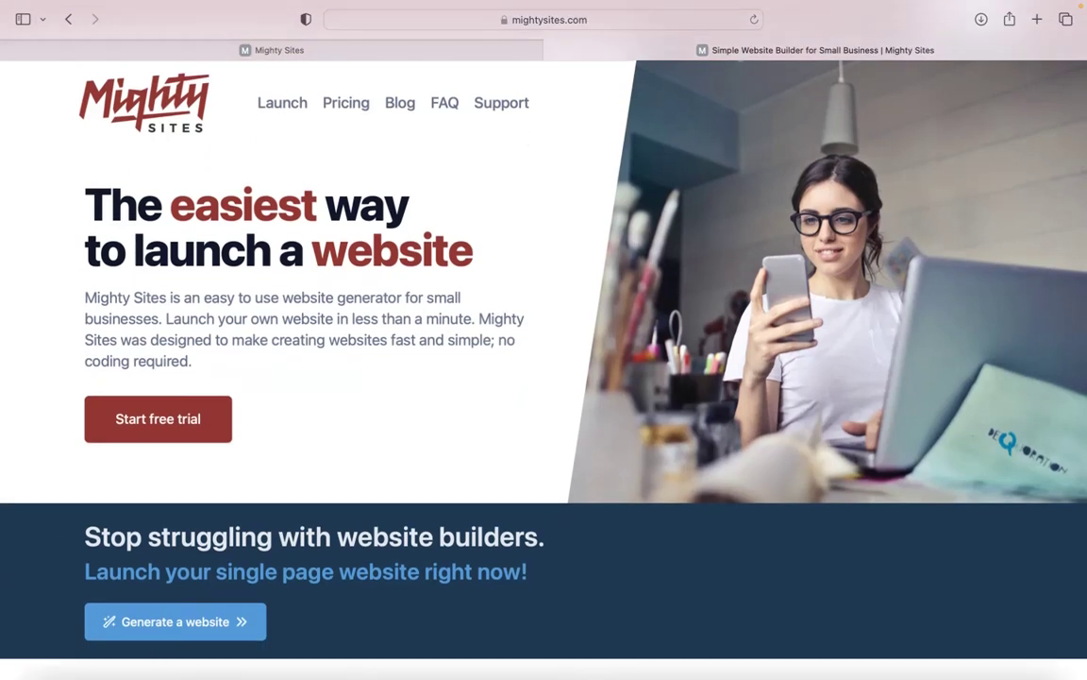
scroll(543, 368, "down", 4)
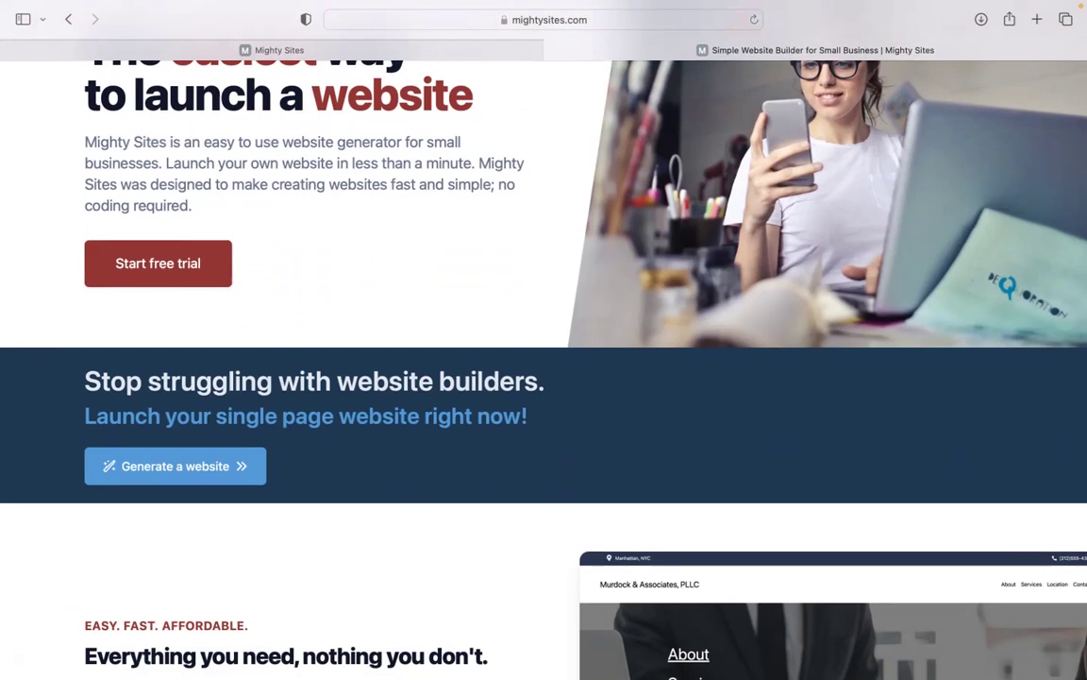
scroll(543, 368, "down", 4)
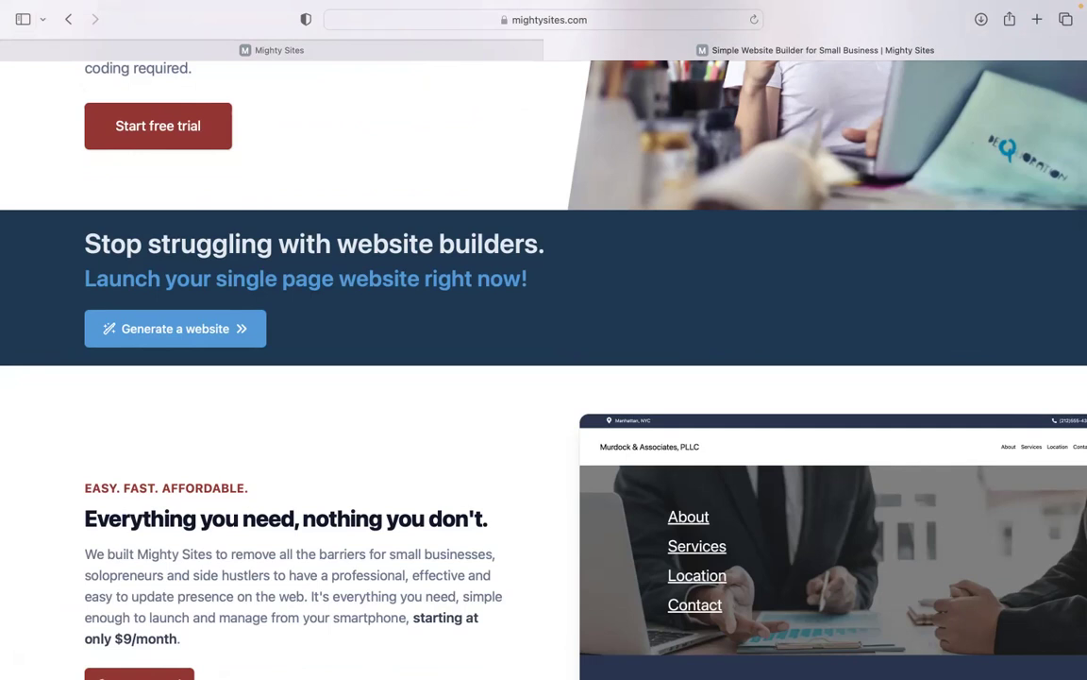
scroll(543, 377, "down", 10)
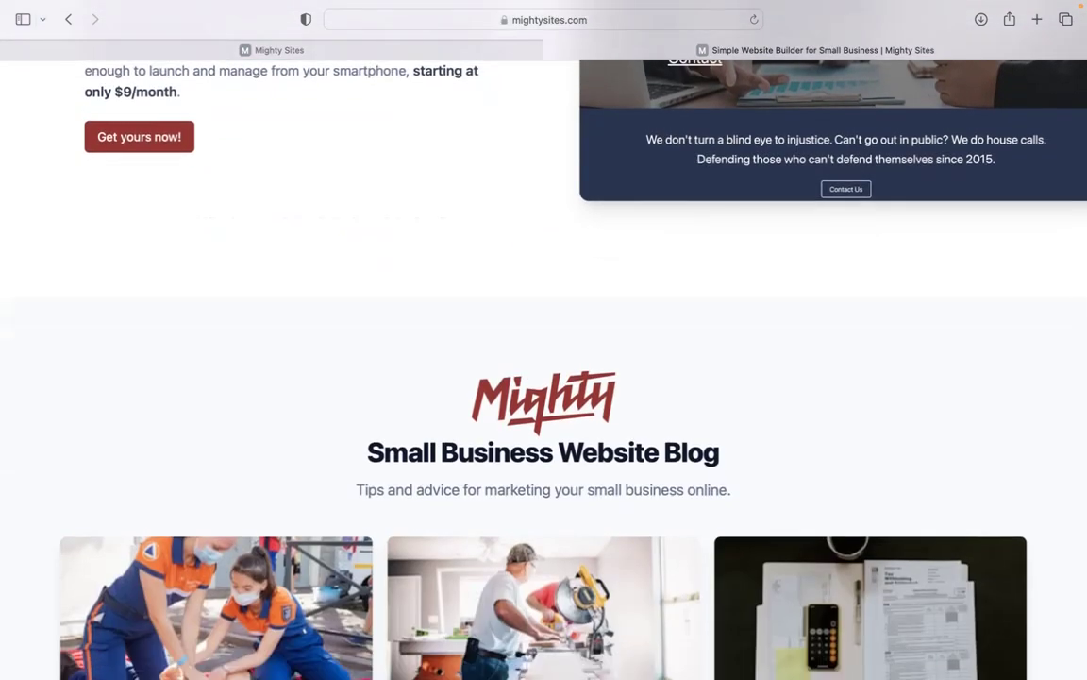
scroll(544, 378, "down", 10)
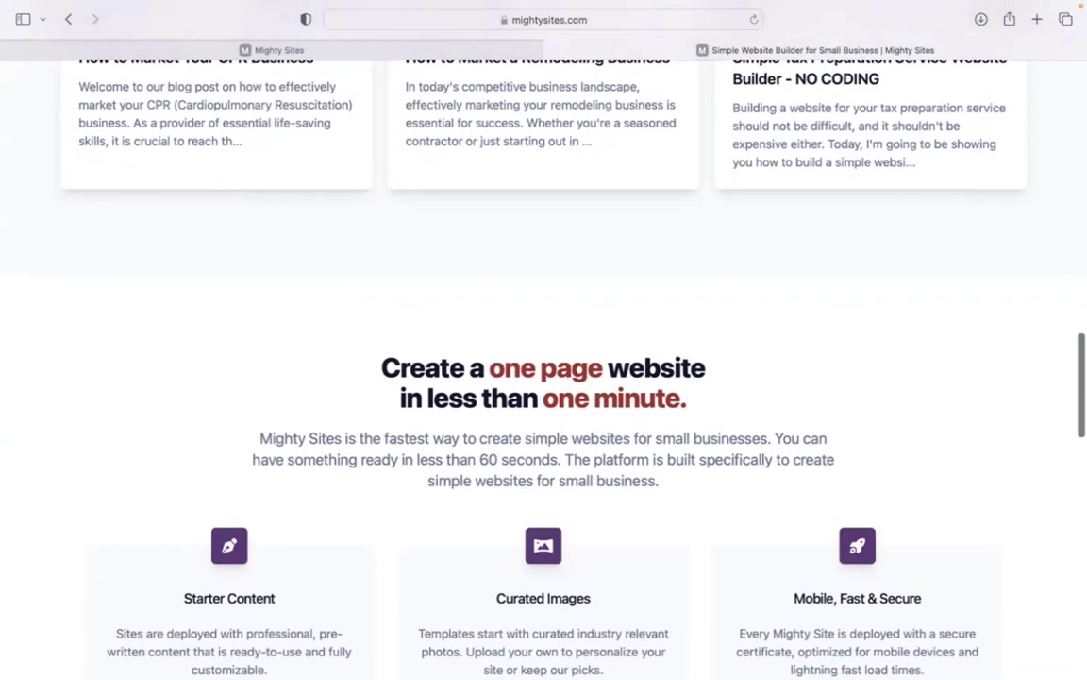
left_click(506, 50)
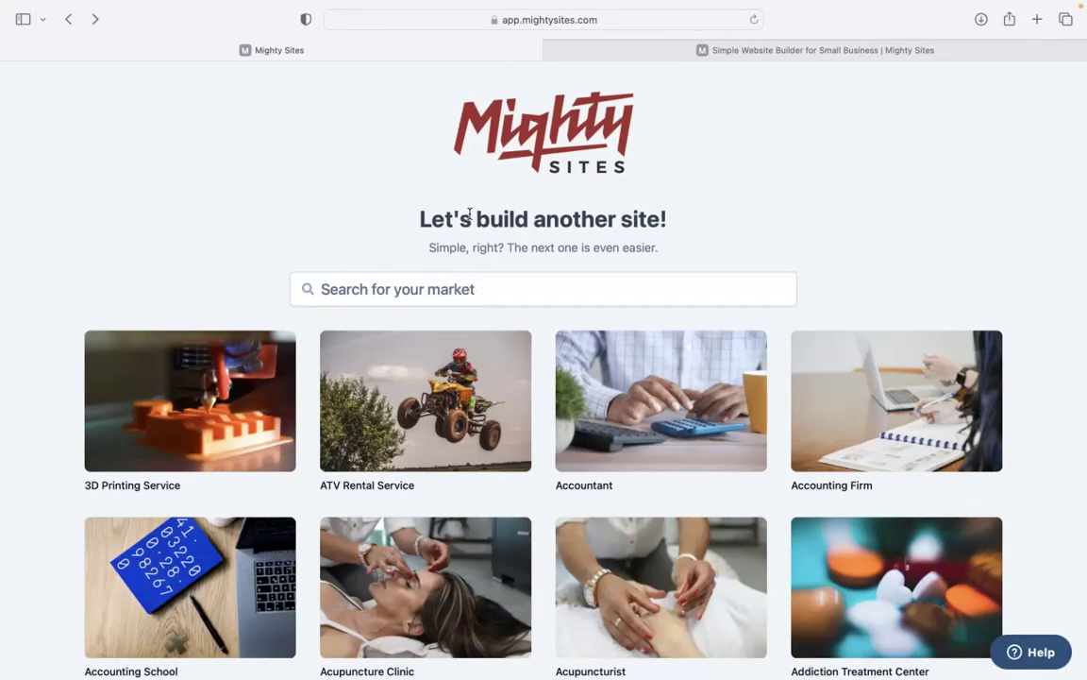
Look over the category grid, then search the markets for 'fitness tr'
scroll(329, 229, "down", 5)
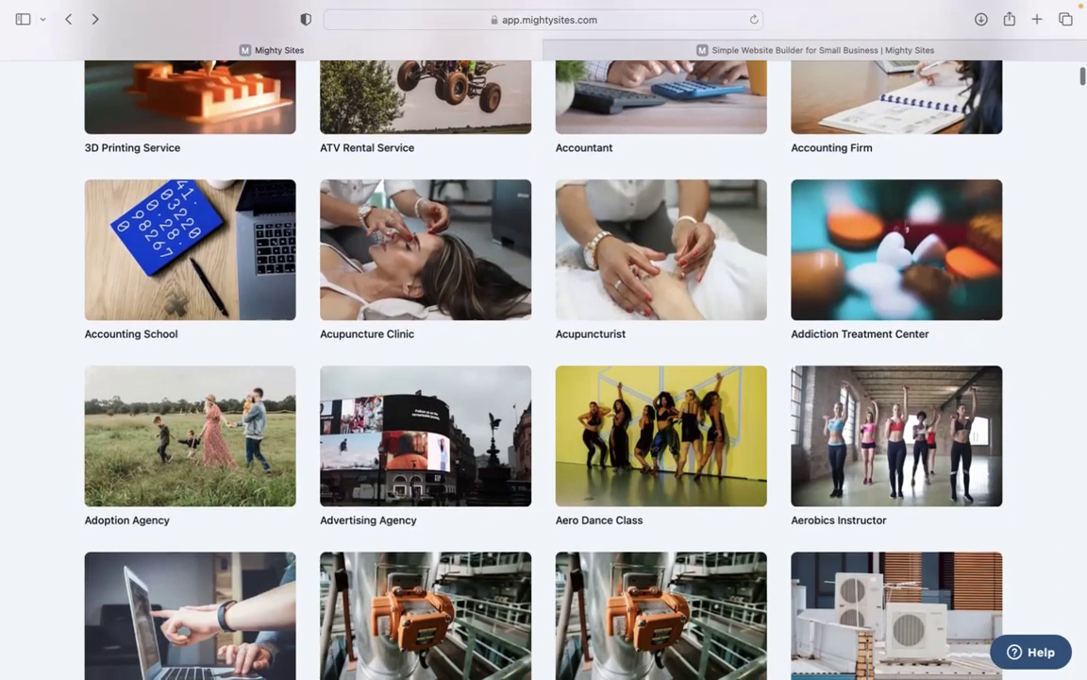
scroll(544, 378, "down", 10)
scroll(544, 377, "down", 3)
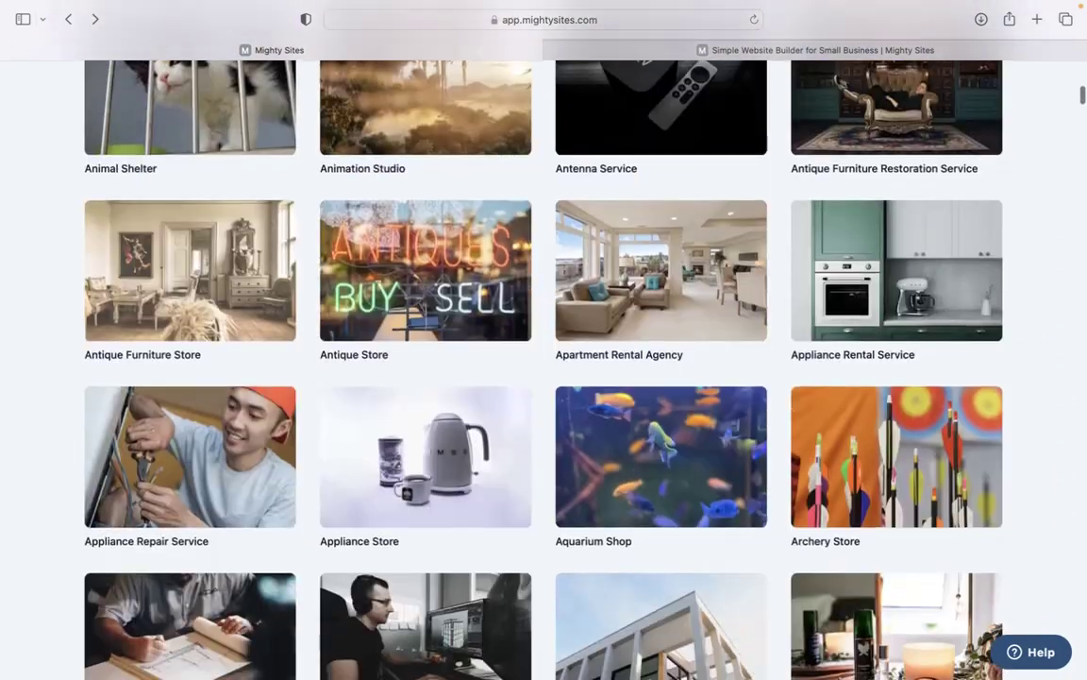
scroll(544, 377, "up", 10)
scroll(337, 240, "up", 5)
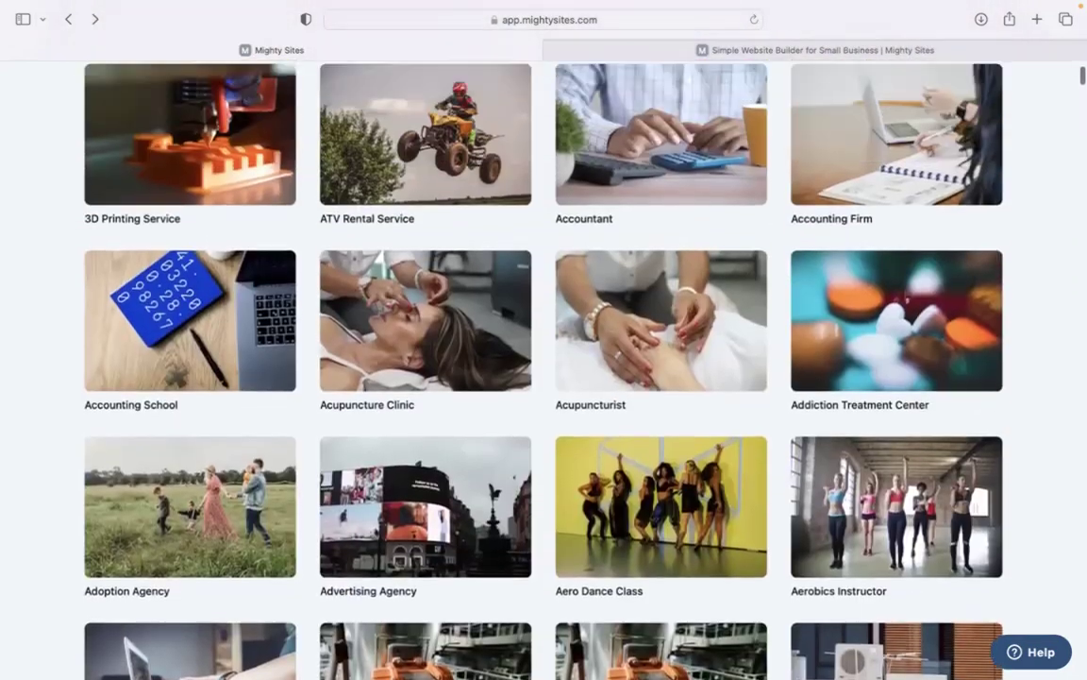
left_click(406, 292)
type("fitnes")
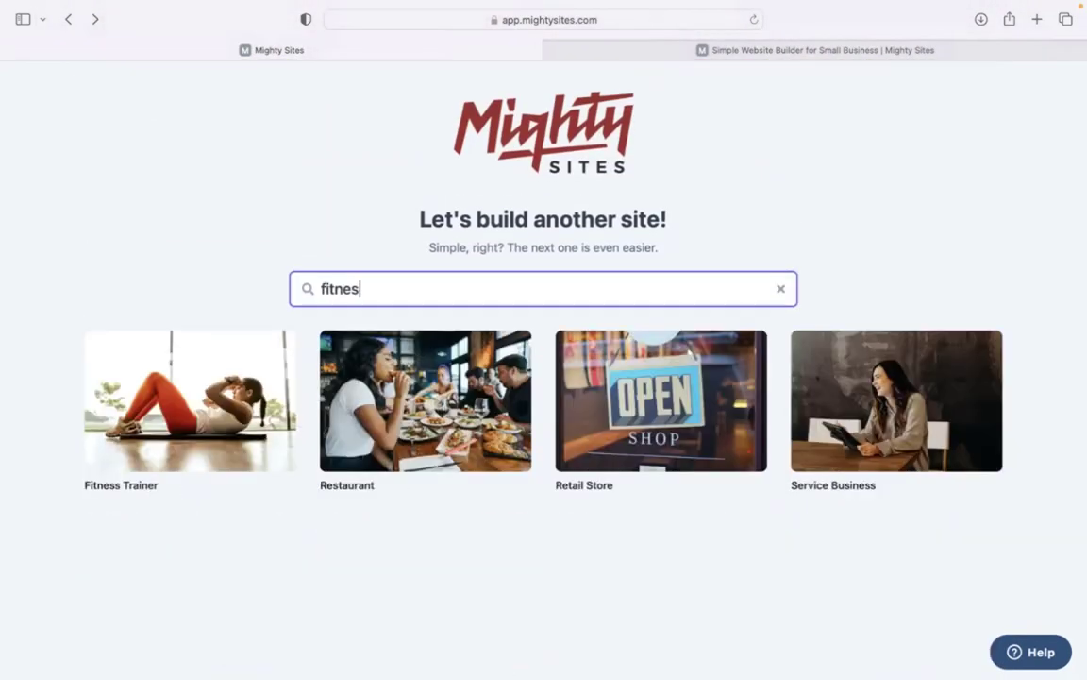
type("s tr")
Choose Fitness Trainer and submit Anytime Fitness, Denver, Colorado with business type Service
left_click(217, 385)
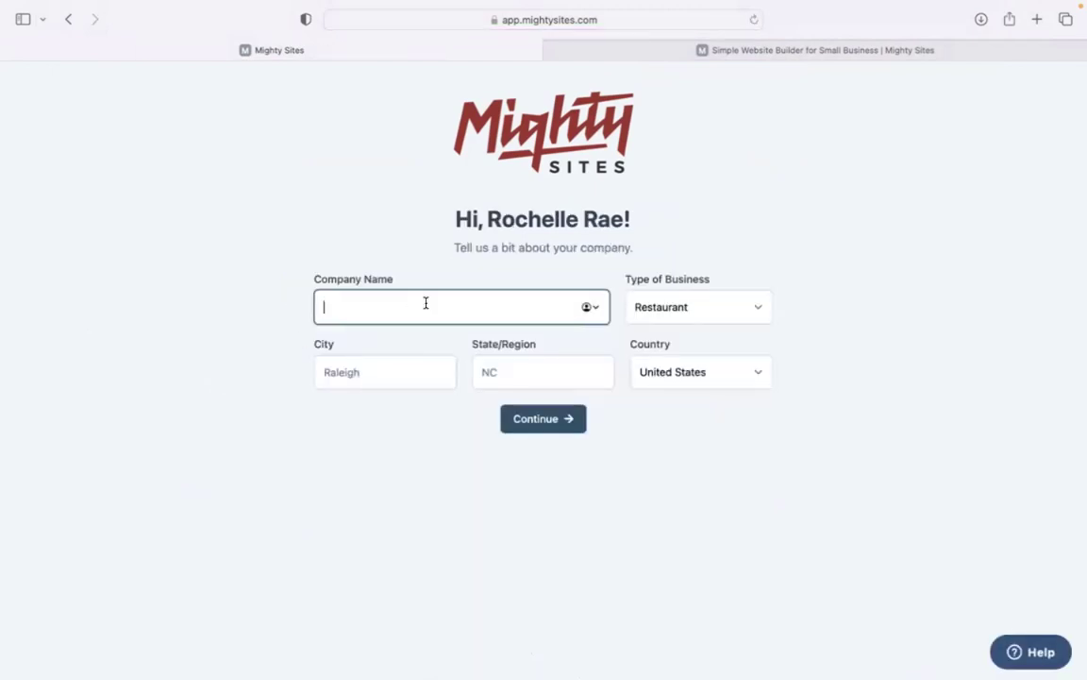
type("Anytime Fitness")
left_click(398, 358)
type("Denver")
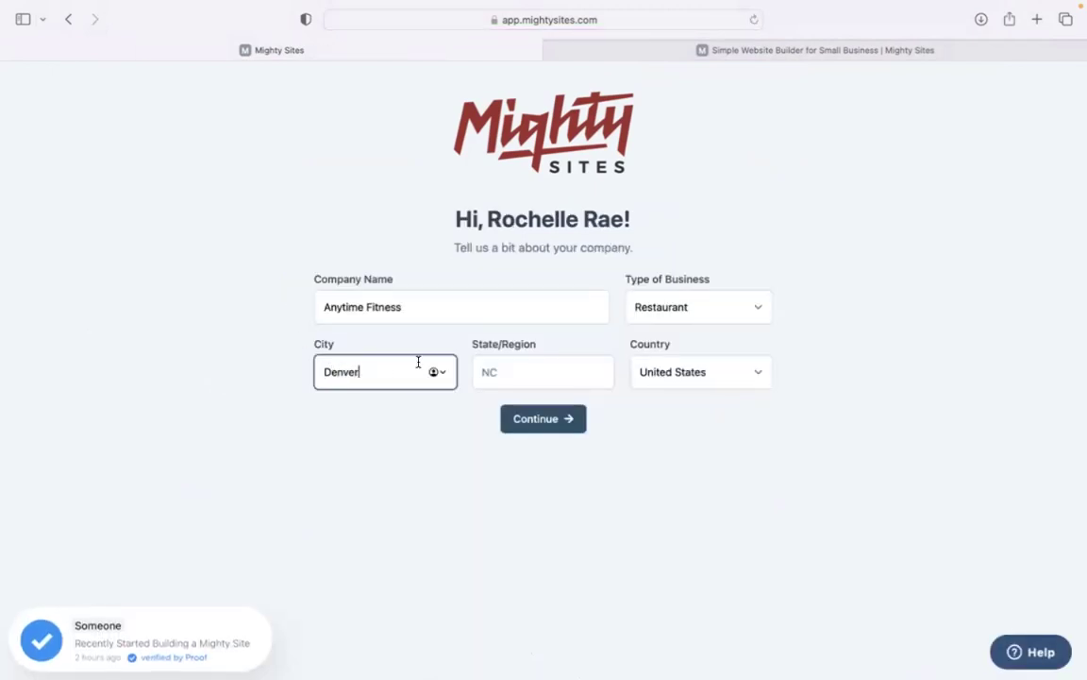
key("Tab")
type("C")
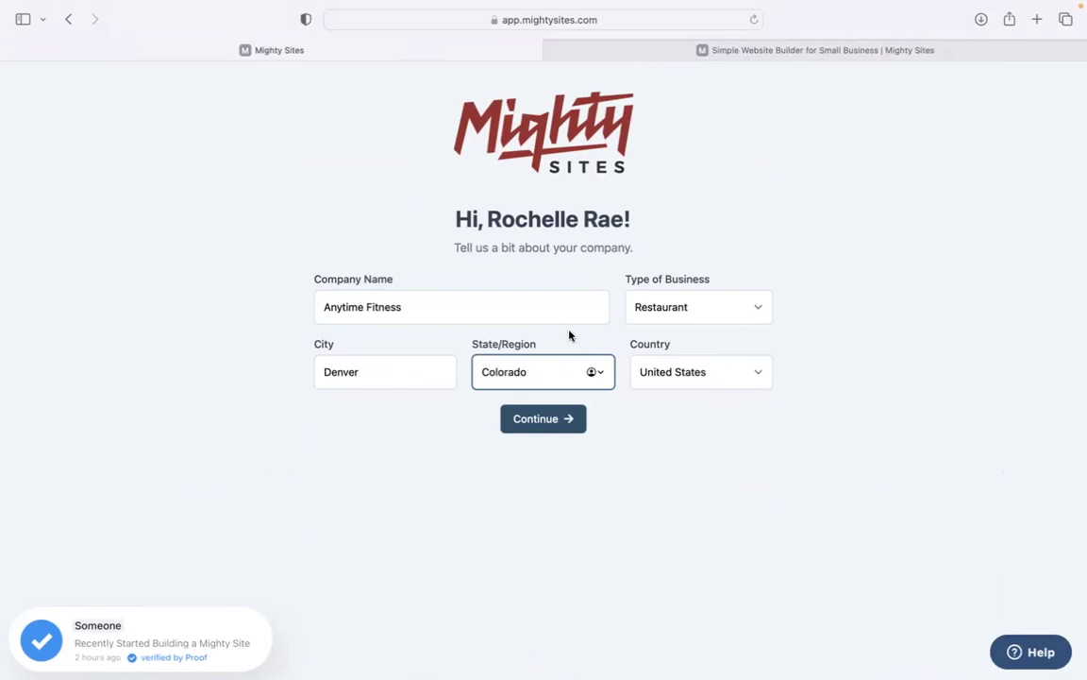
left_click(751, 297)
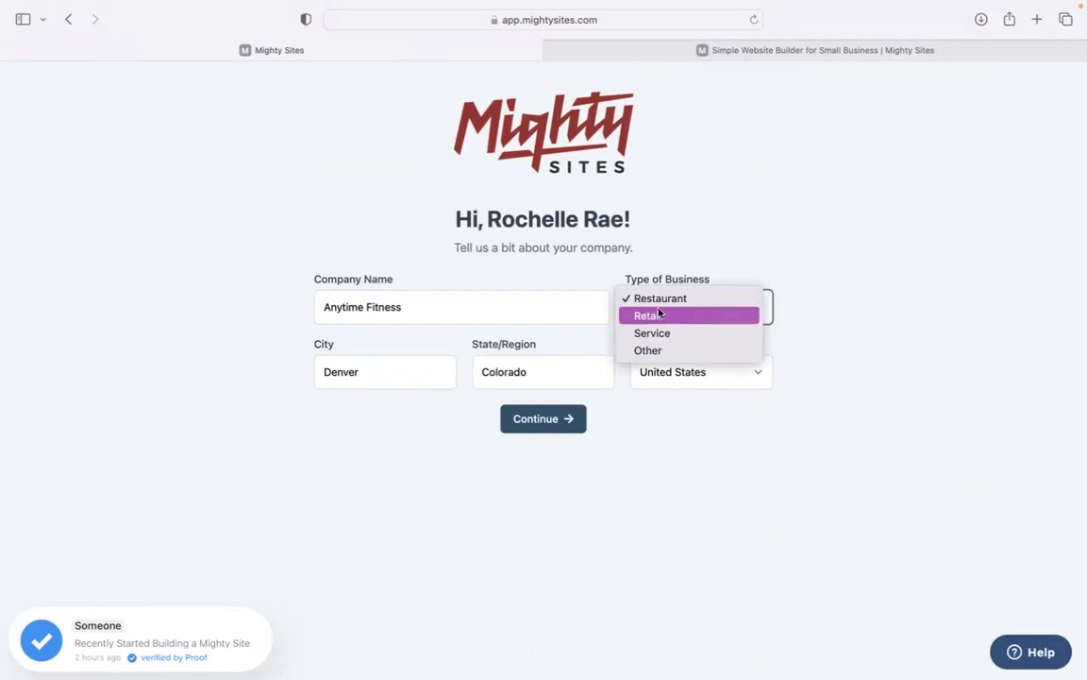
left_click(674, 337)
left_click(558, 427)
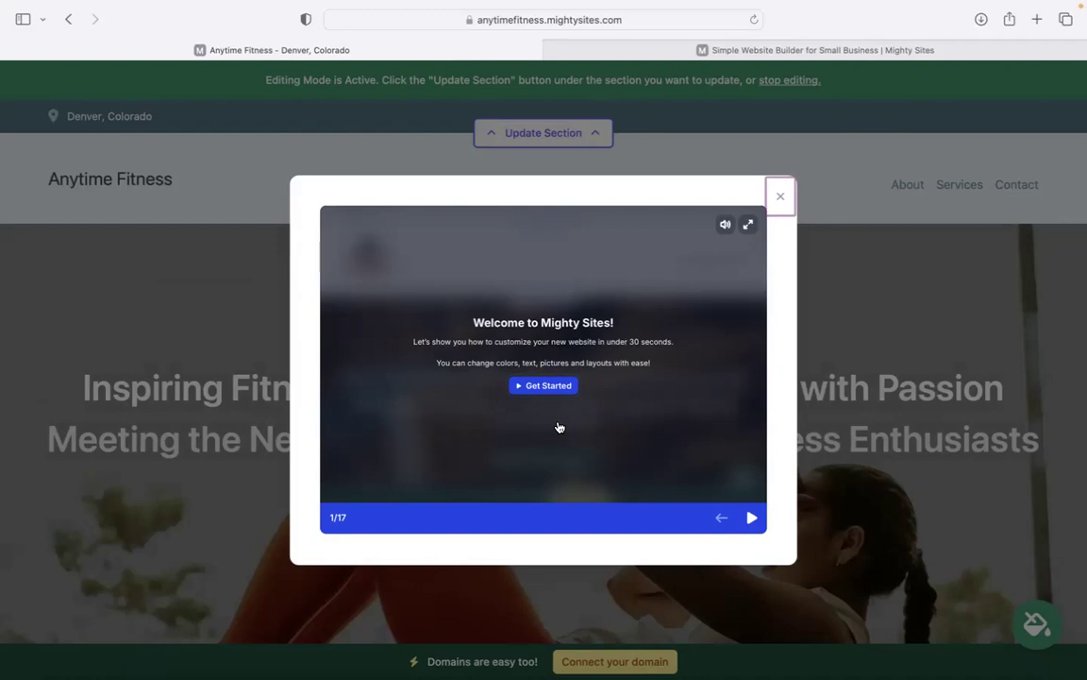
Start the welcome tour, step through its slides, and close it
left_click(752, 517)
left_click(753, 517)
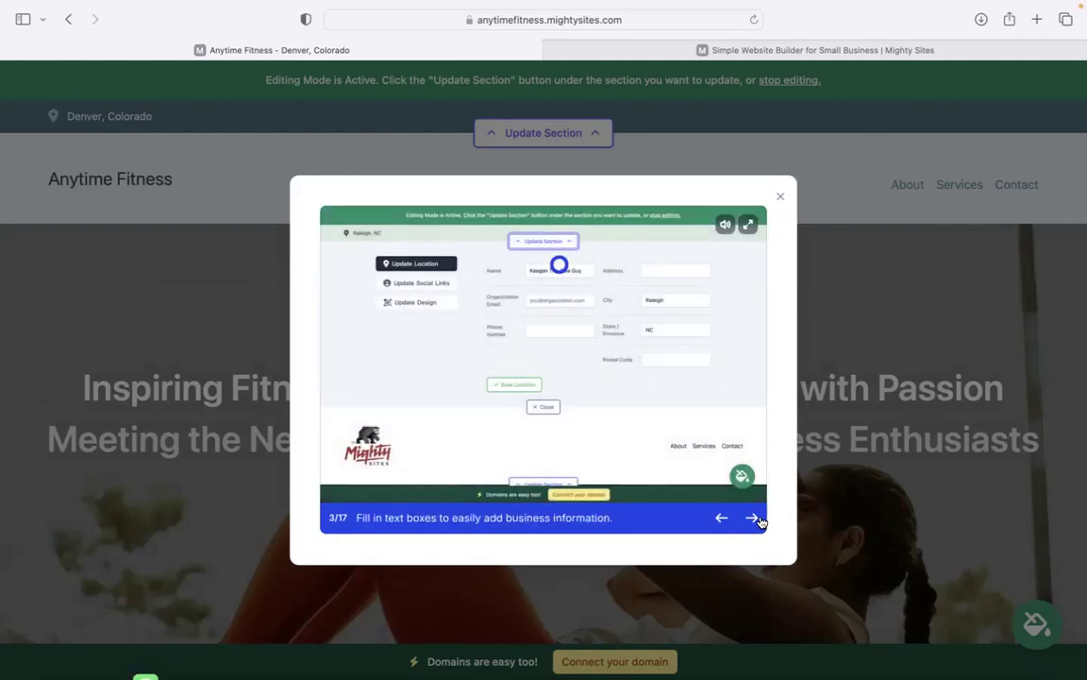
left_click(753, 517)
left_click(752, 517)
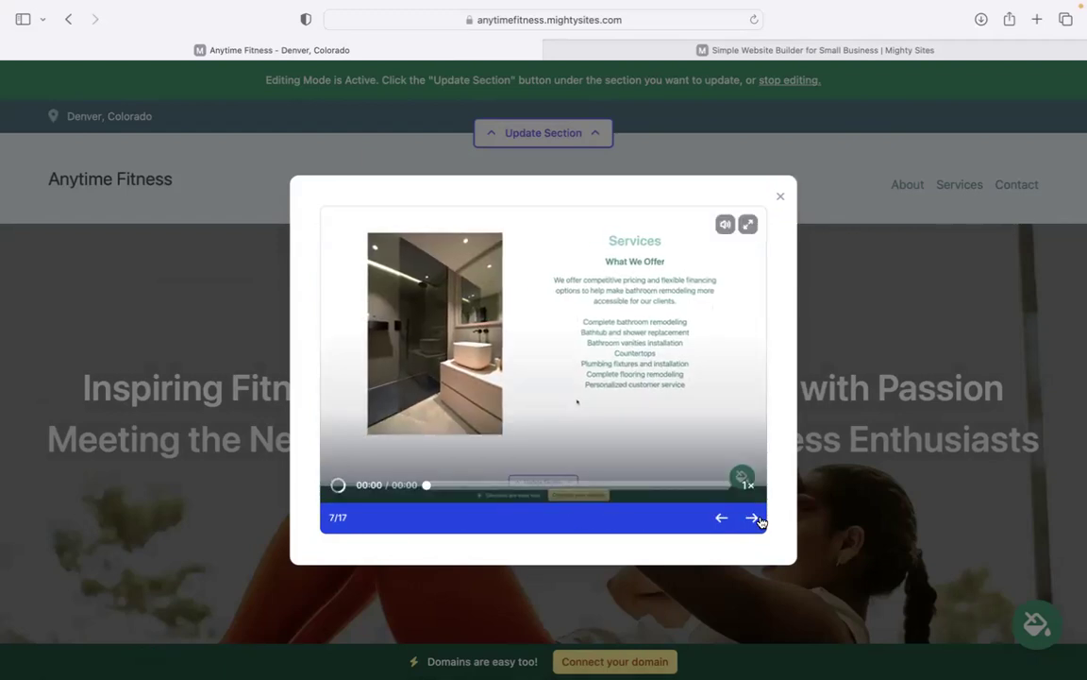
left_click(753, 517)
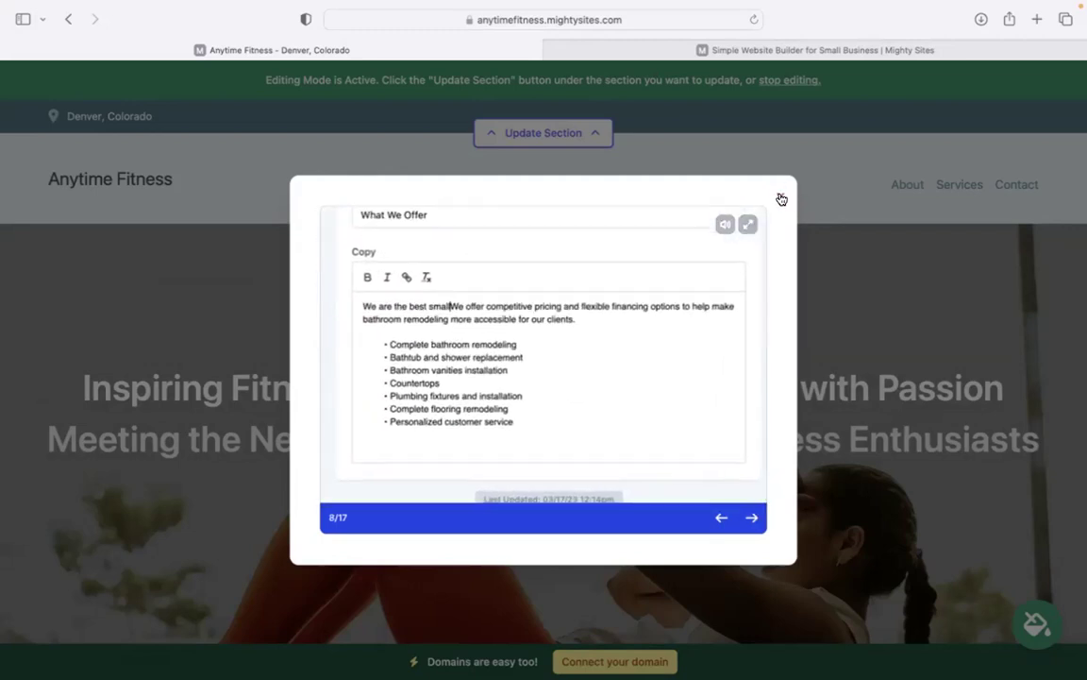
left_click(782, 197)
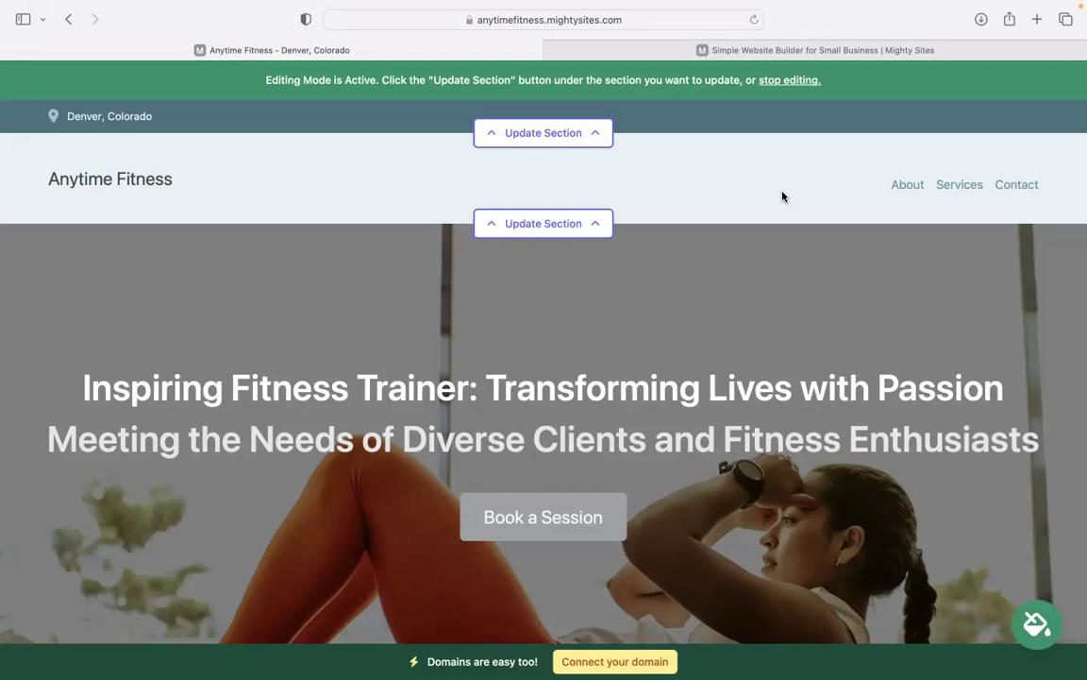
Scroll through the About Me and Fitness Training Services sections, then back to the top
scroll(782, 196, "down", 4)
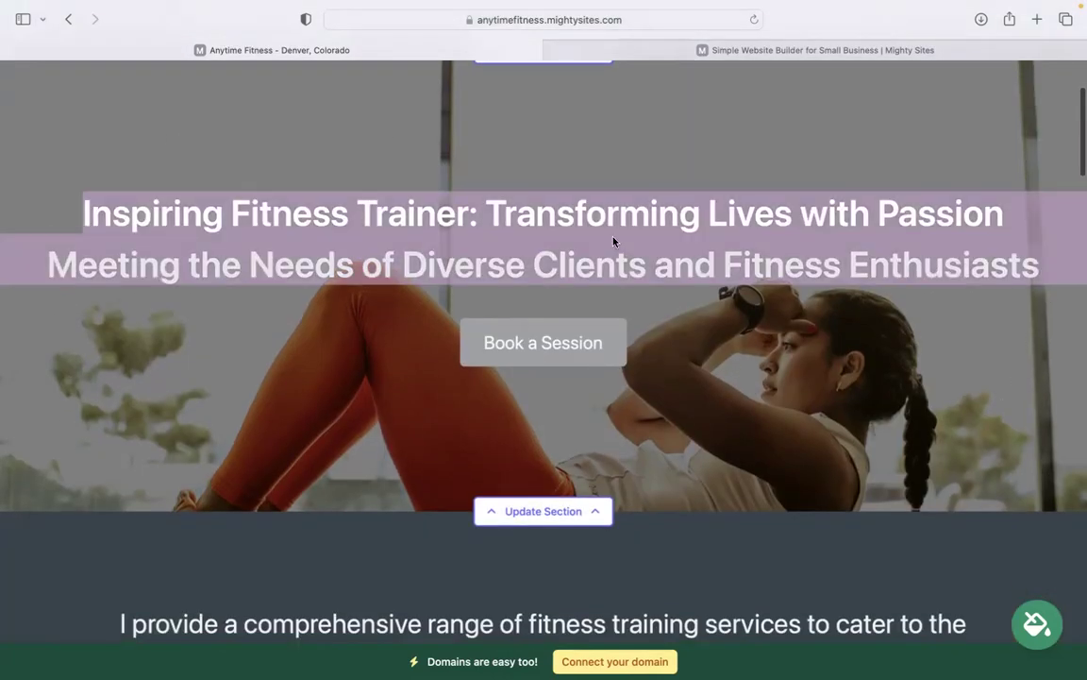
scroll(738, 454, "down", 10)
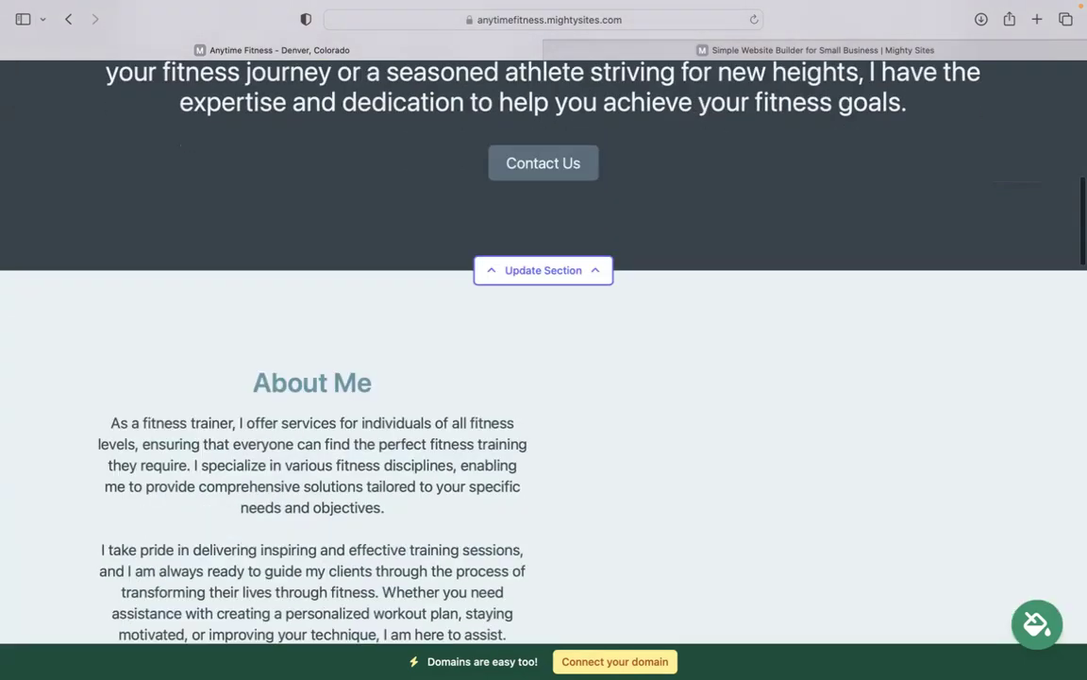
scroll(645, 366, "up", 10)
scroll(645, 366, "down", 1)
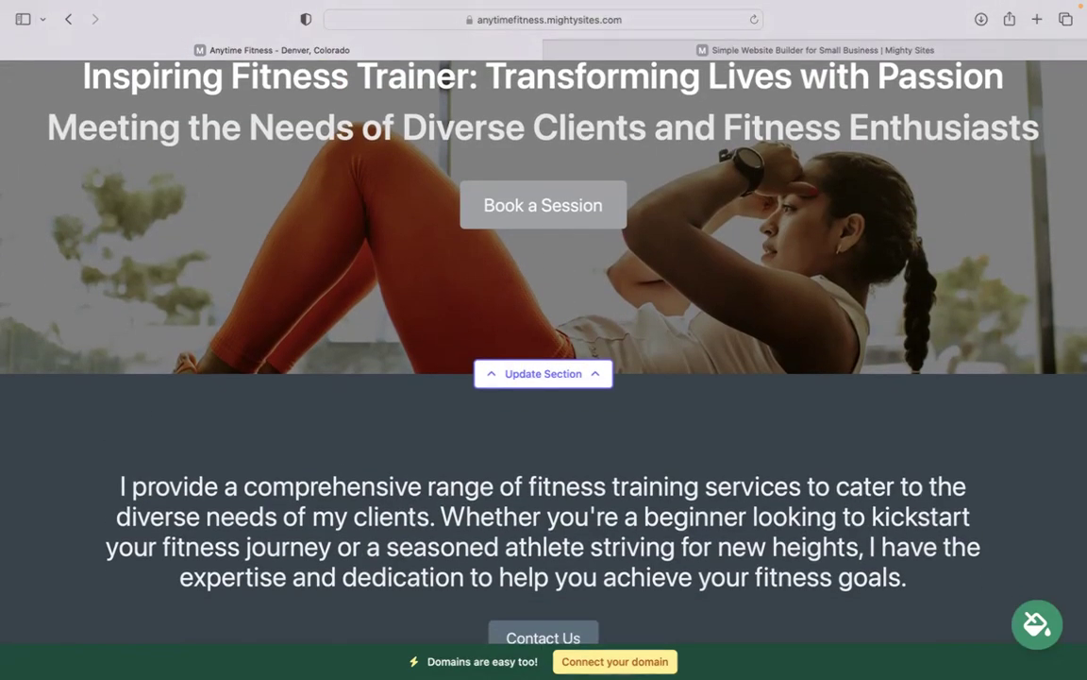
scroll(544, 377, "down", 10)
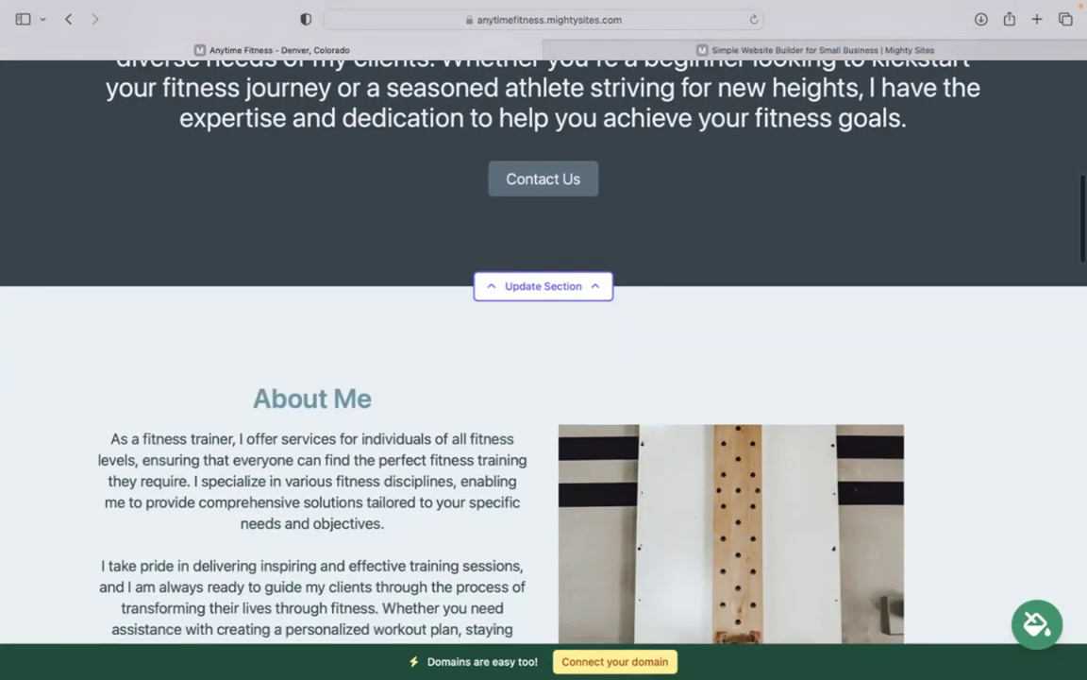
scroll(543, 350, "up", 2)
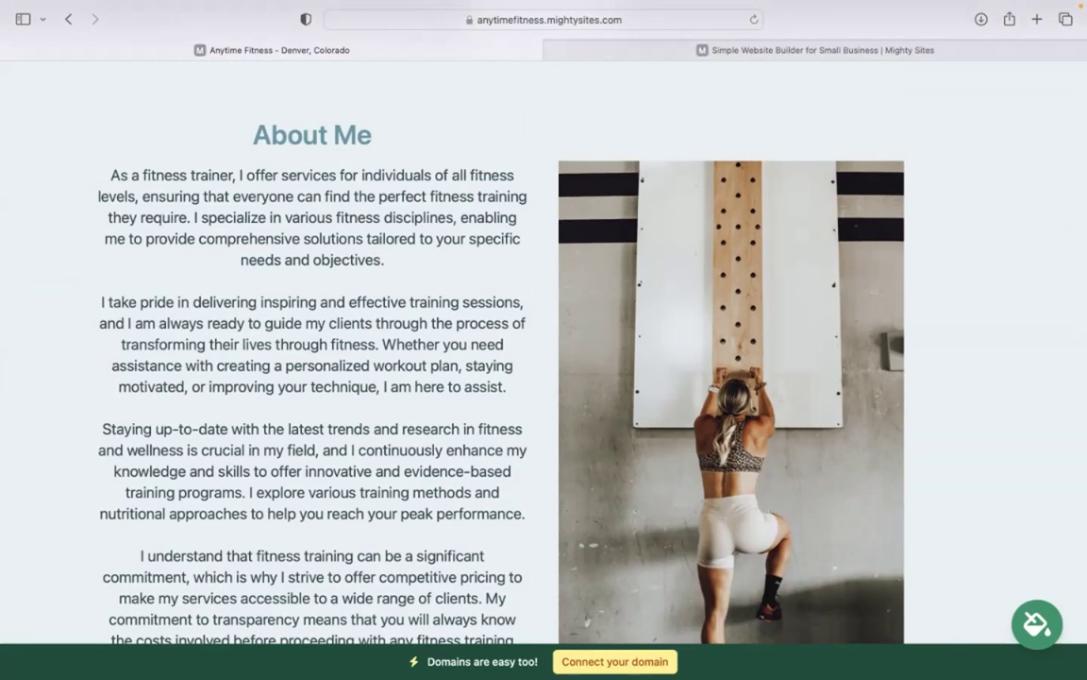
scroll(544, 377, "down", 5)
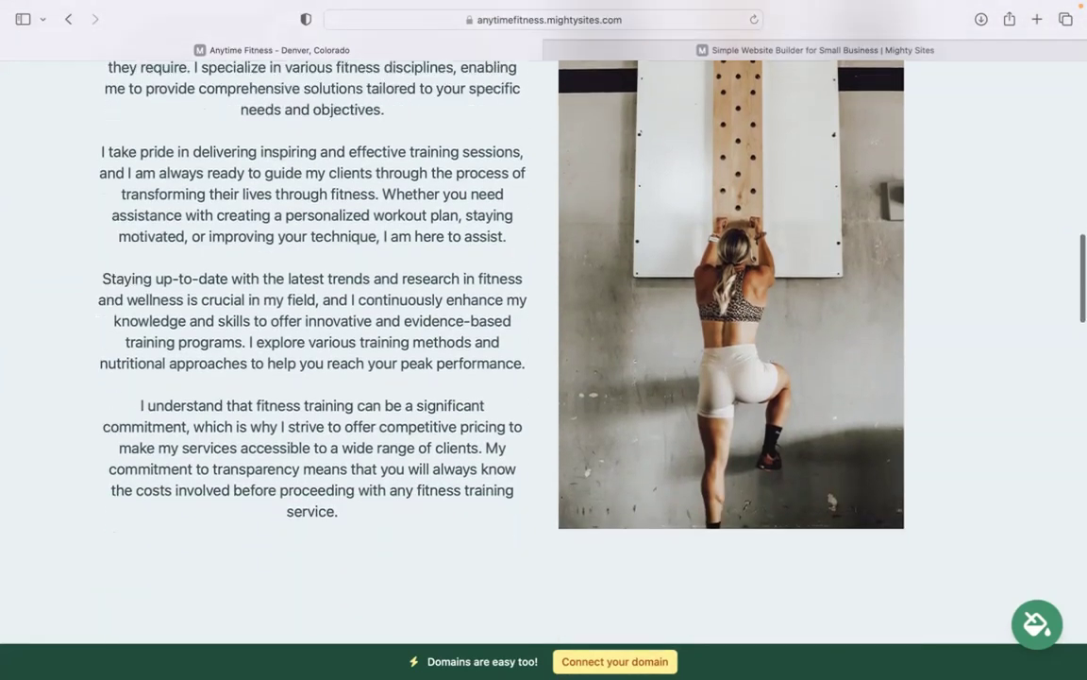
scroll(544, 350, "down", 3)
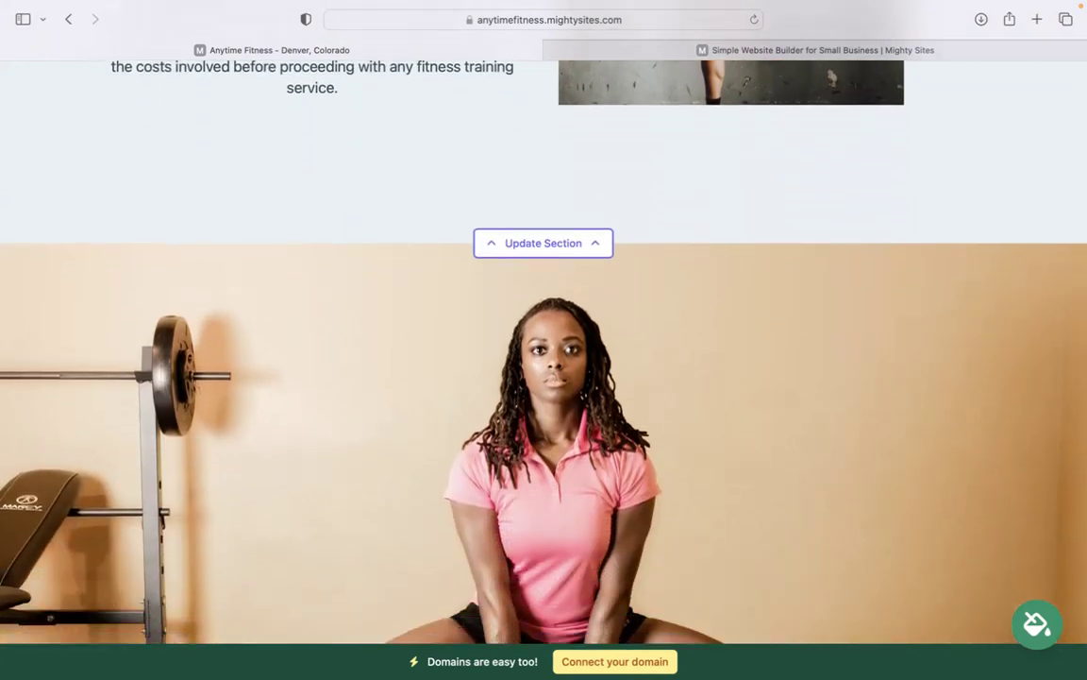
scroll(544, 378, "down", 5)
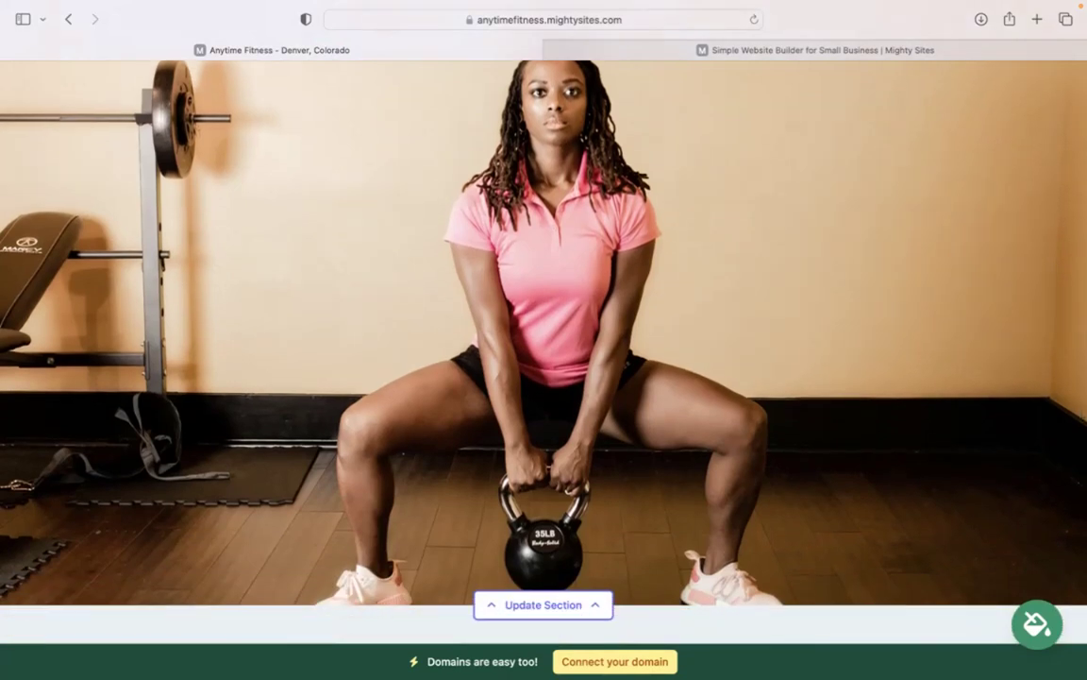
scroll(544, 378, "down", 5)
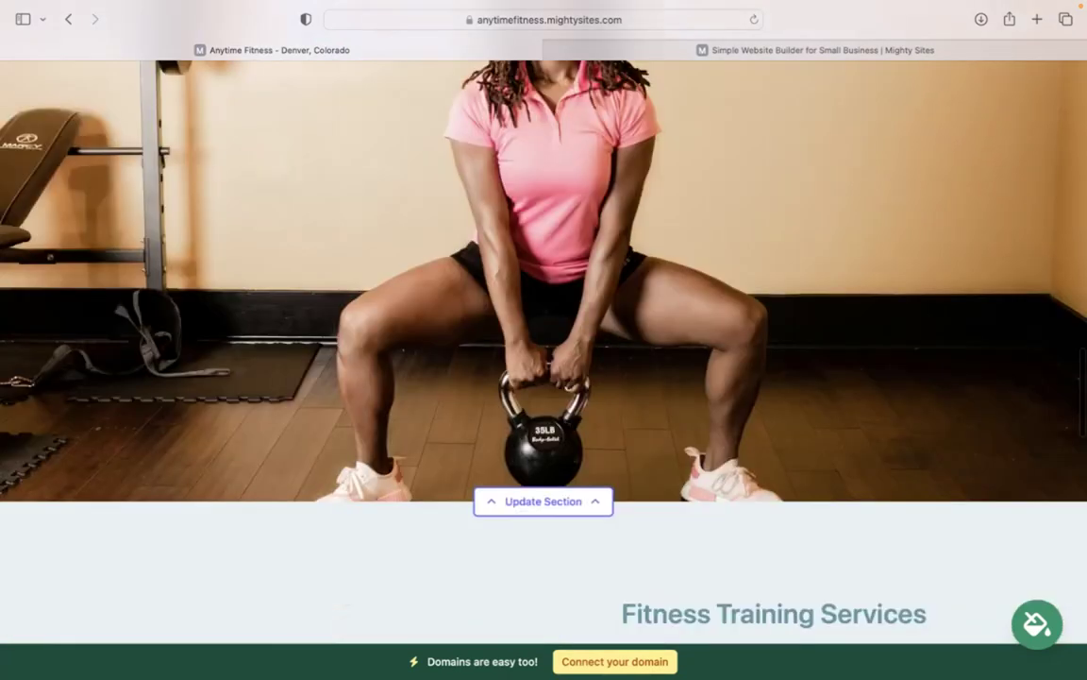
scroll(544, 378, "down", 3)
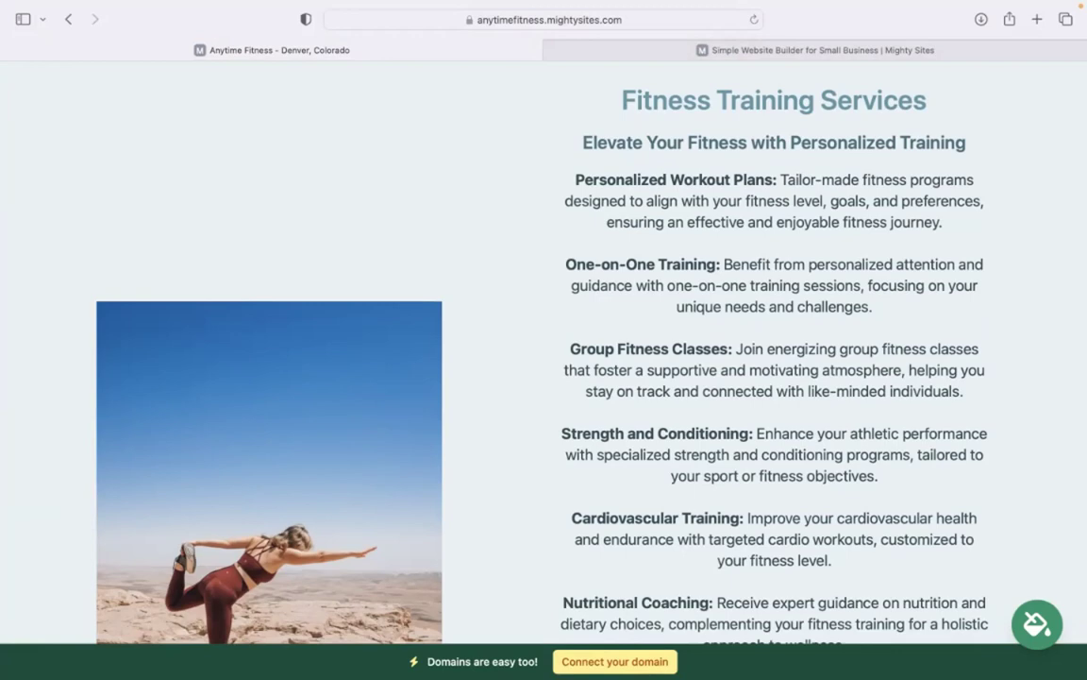
scroll(544, 377, "down", 10)
scroll(544, 377, "up", 4)
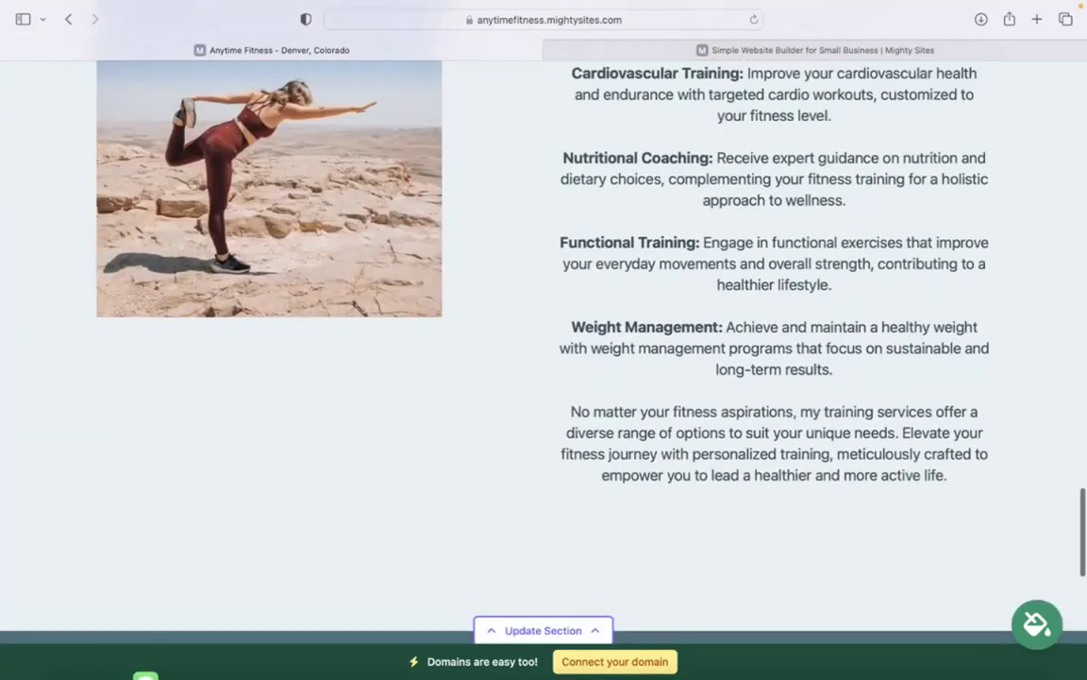
scroll(544, 378, "up", 15)
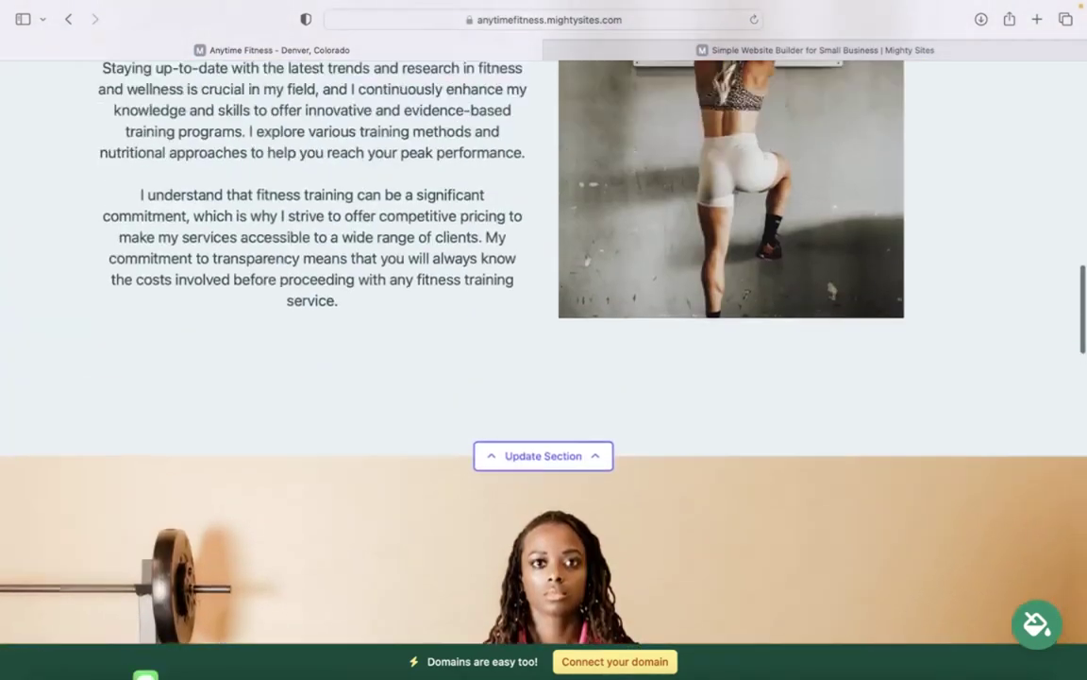
scroll(544, 378, "up", 3)
scroll(544, 378, "up", 10)
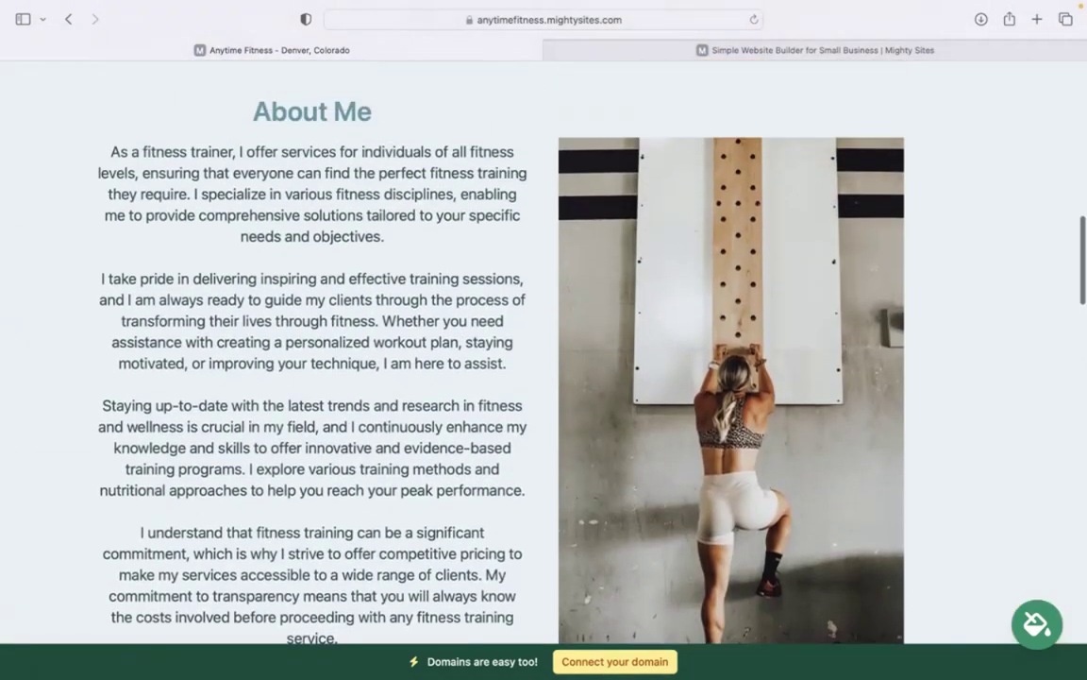
scroll(604, 284, "up", 10)
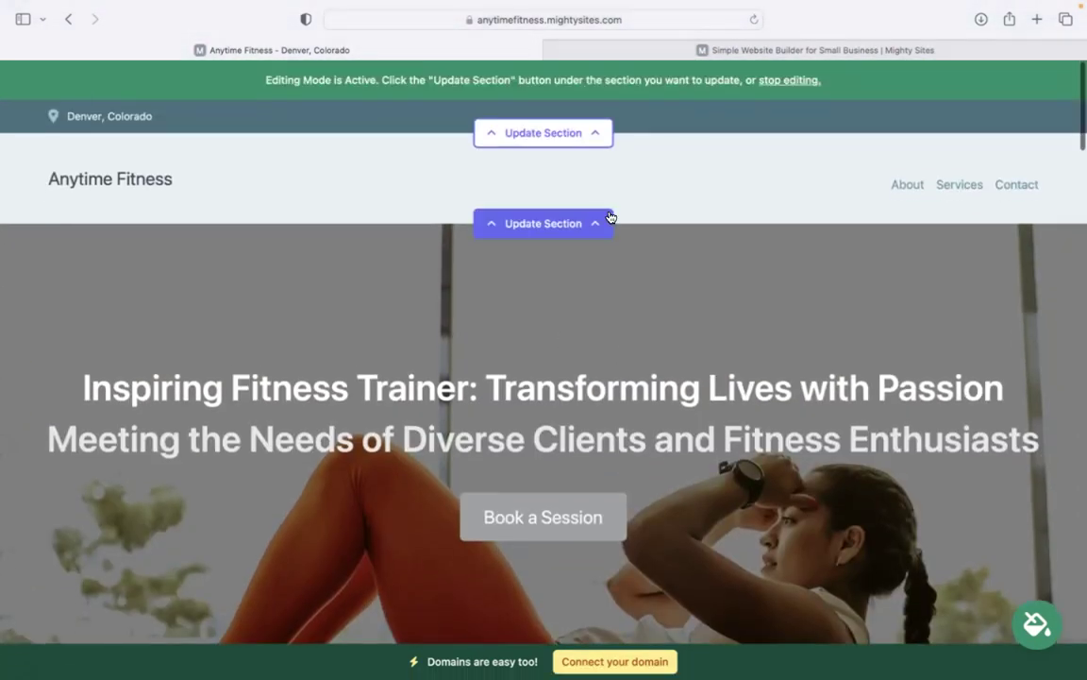
Enter the organization e-mail, show it on the site, and add the phone number
left_click(596, 135)
left_click(554, 245)
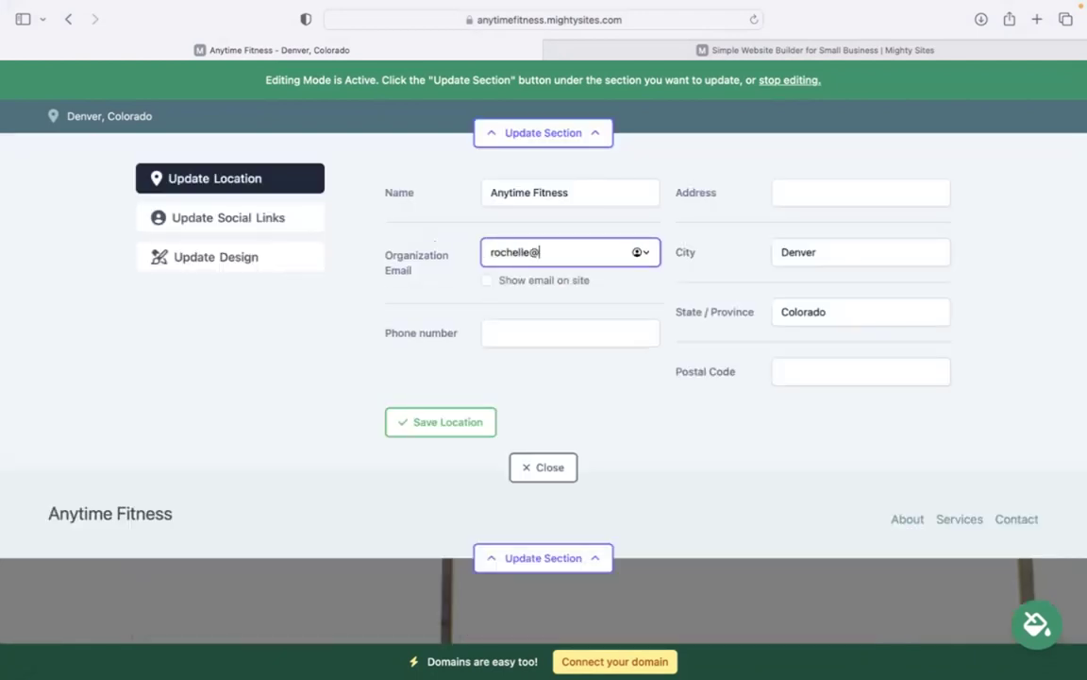
left_click(487, 280)
left_click(509, 335)
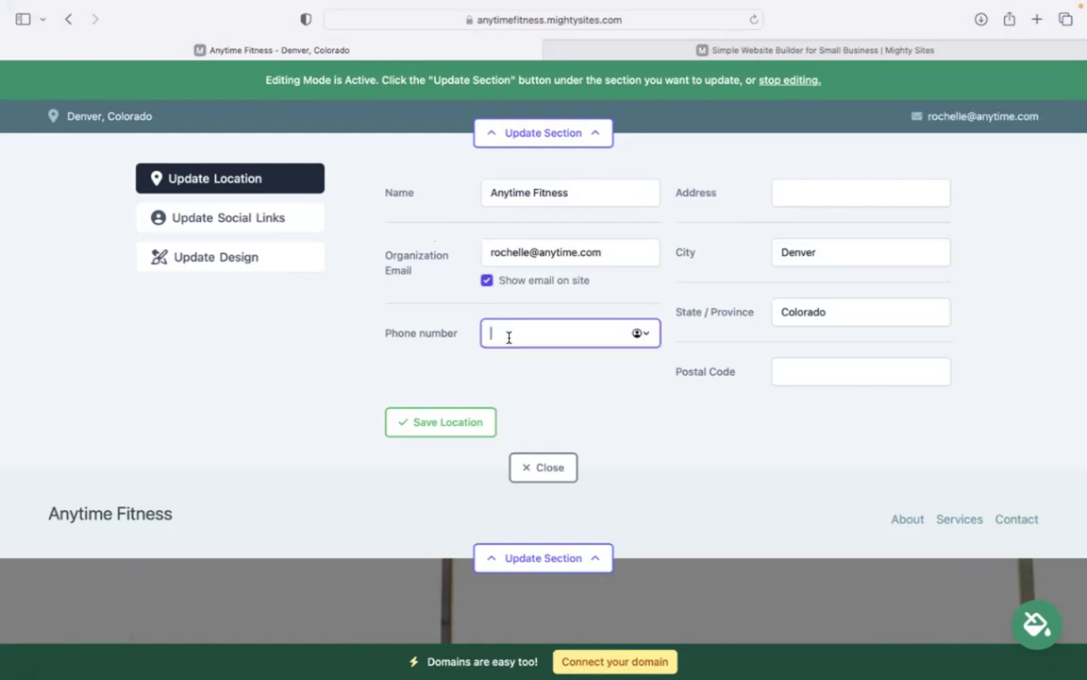
type("484-39393")
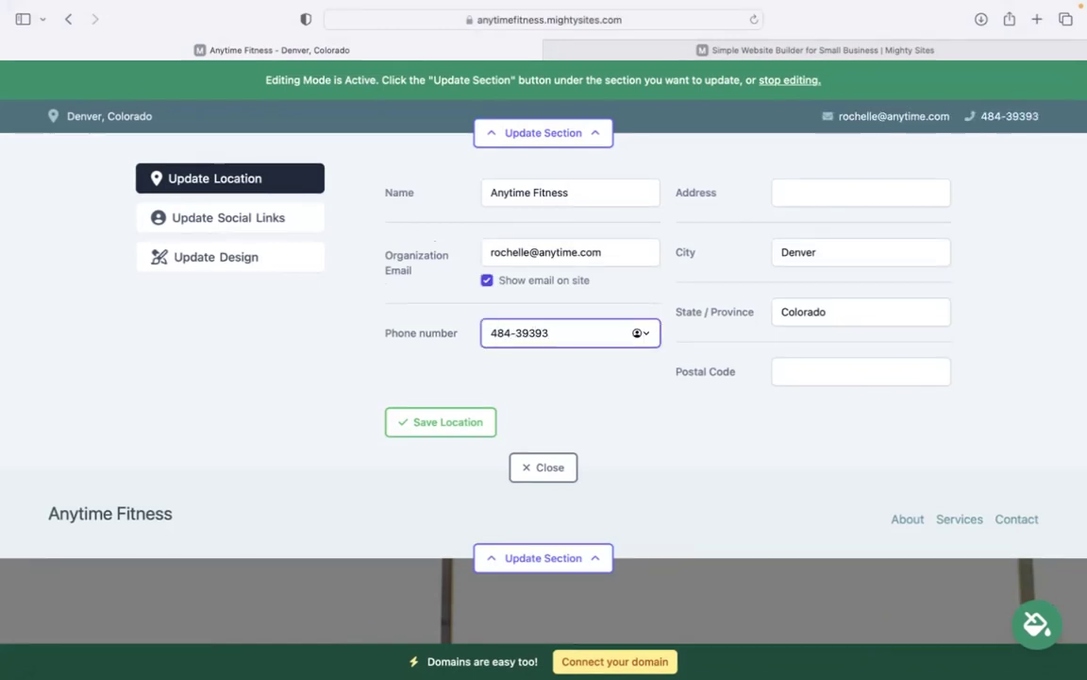
Add the street address and postal code, then save the location
left_click(818, 193)
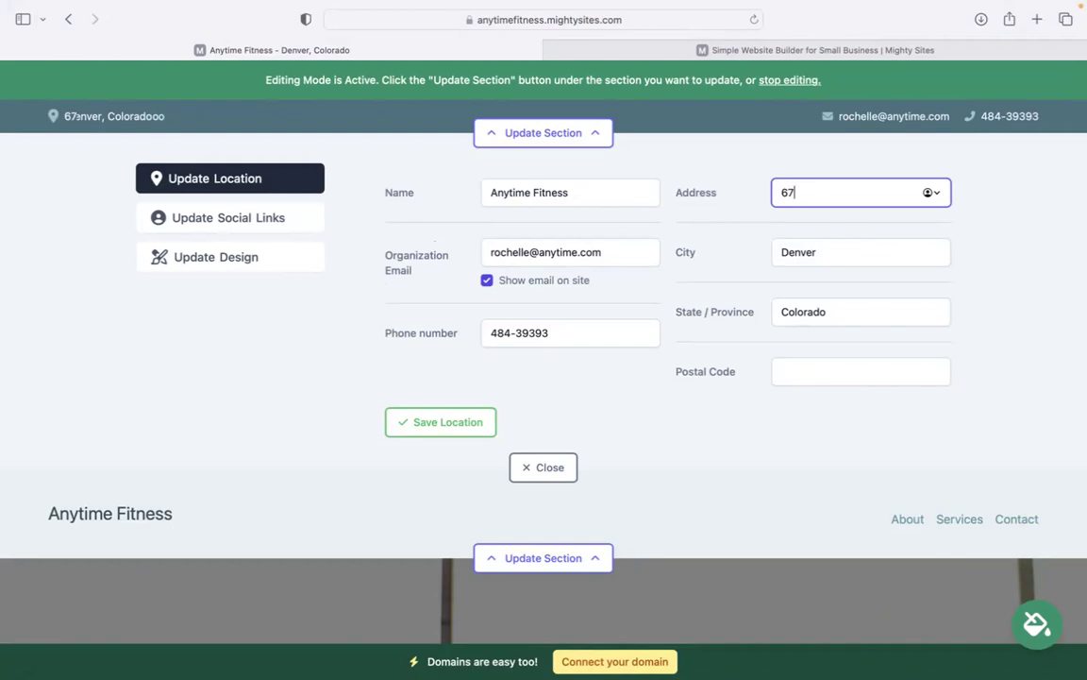
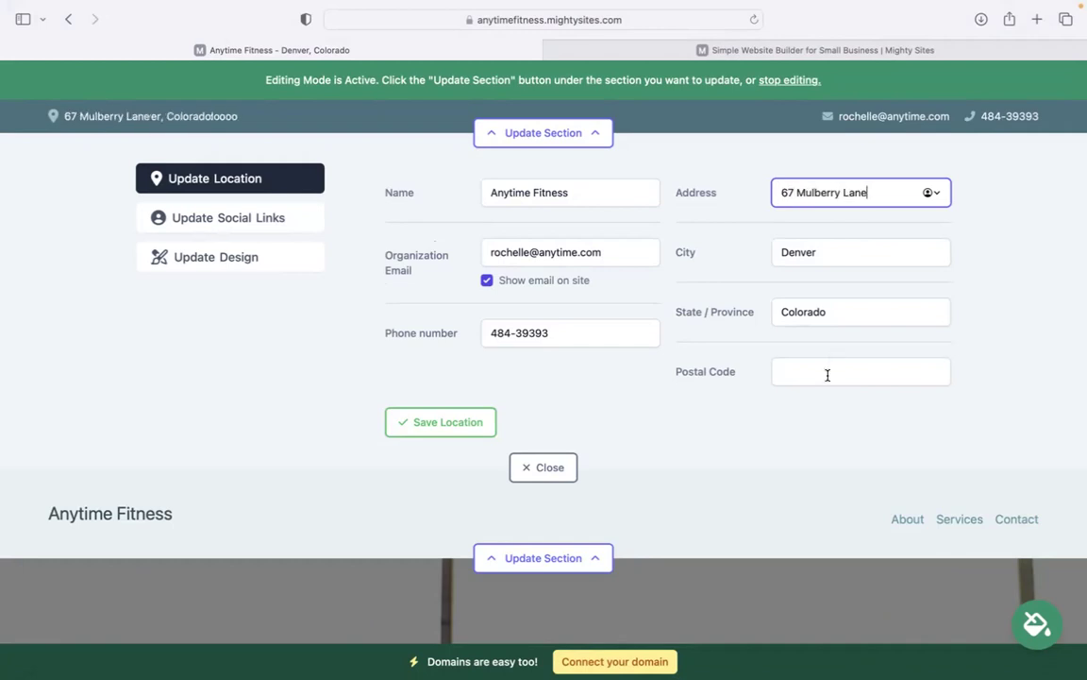
left_click(823, 381)
type("49393")
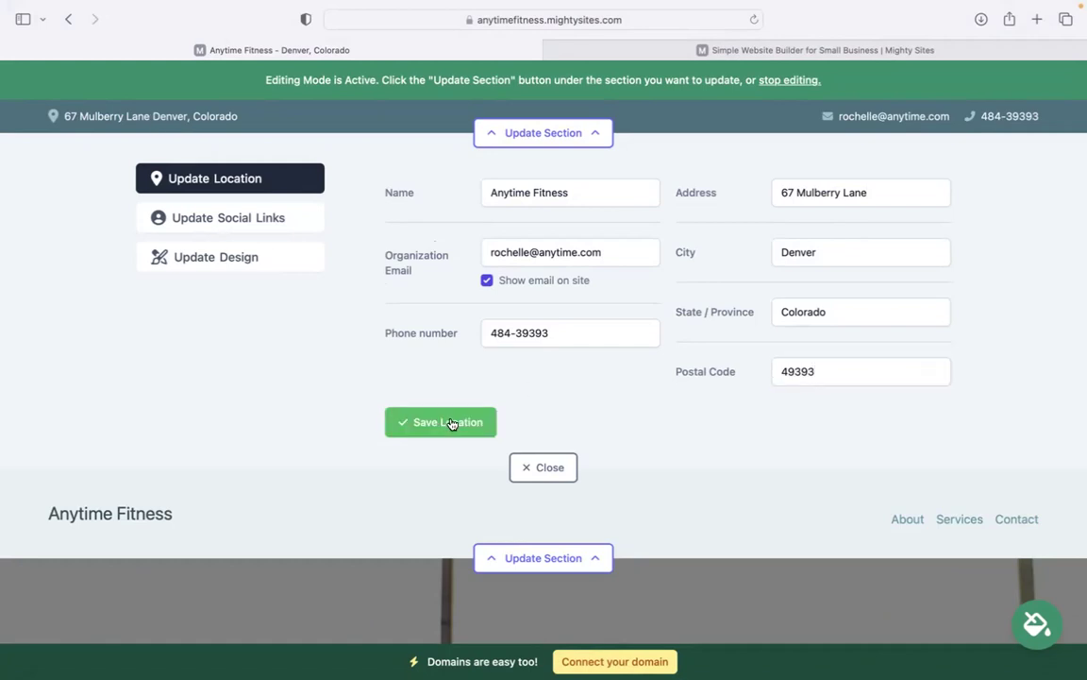
left_click(449, 422)
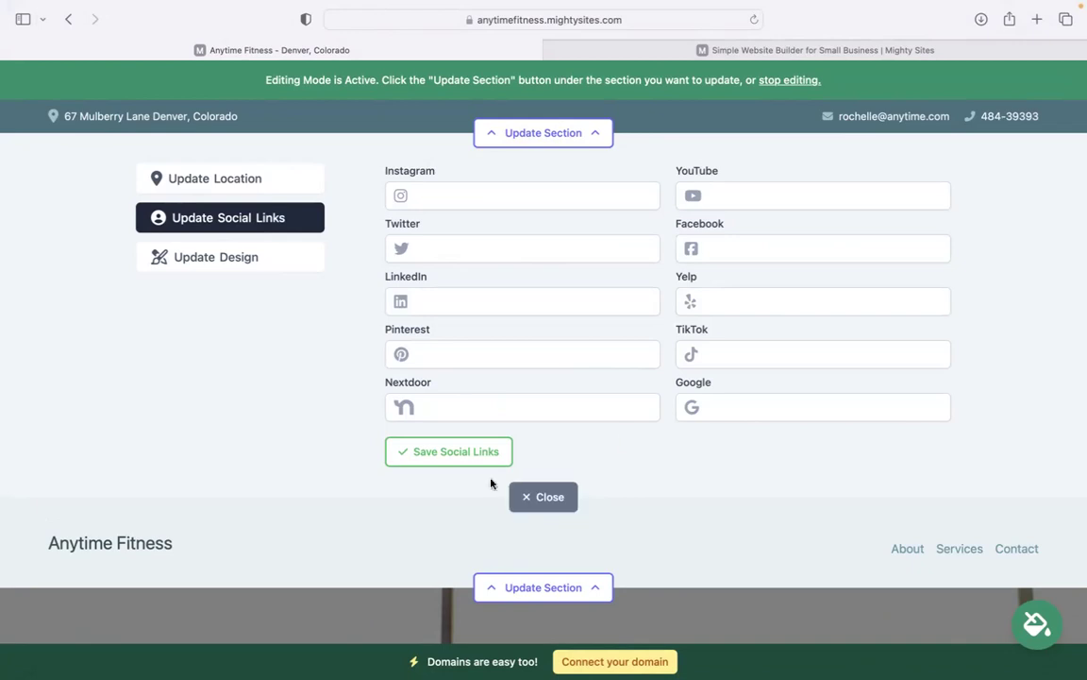
Upload the Mighty Sites logo image as the header logo and save it
left_click(543, 497)
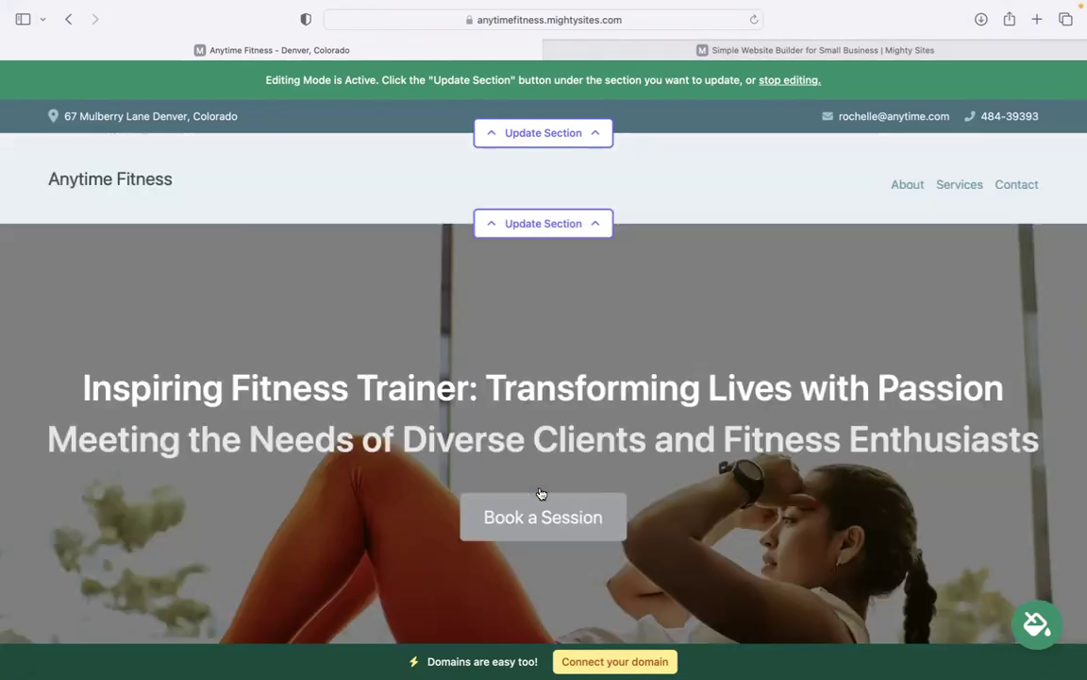
left_click(566, 224)
left_click(493, 310)
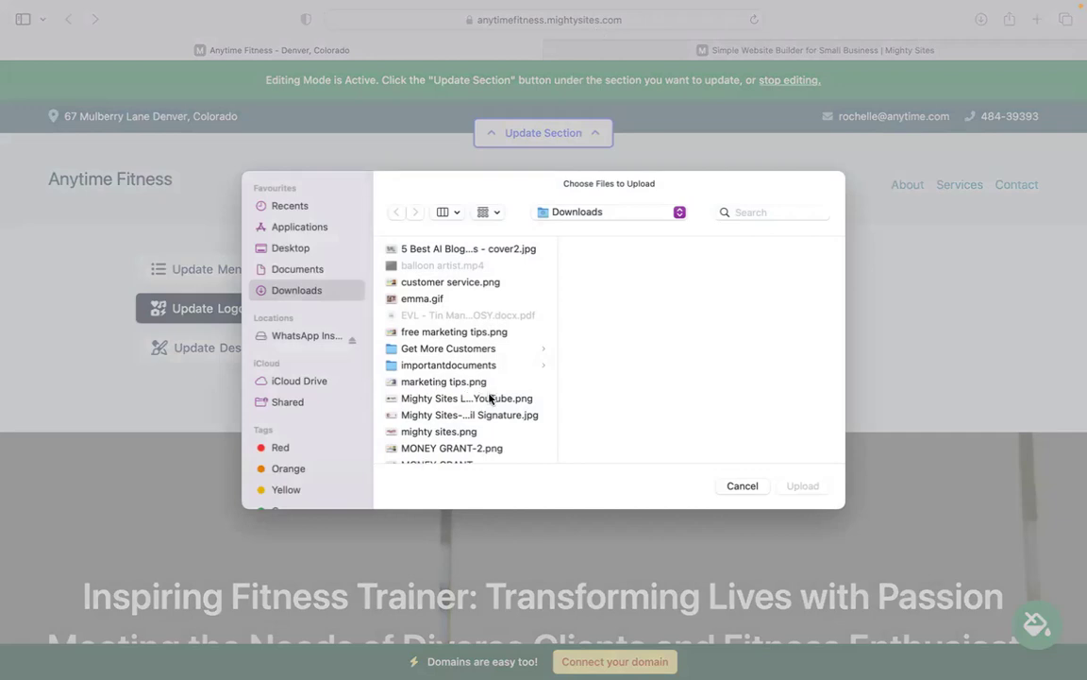
left_click(493, 399)
left_click(793, 487)
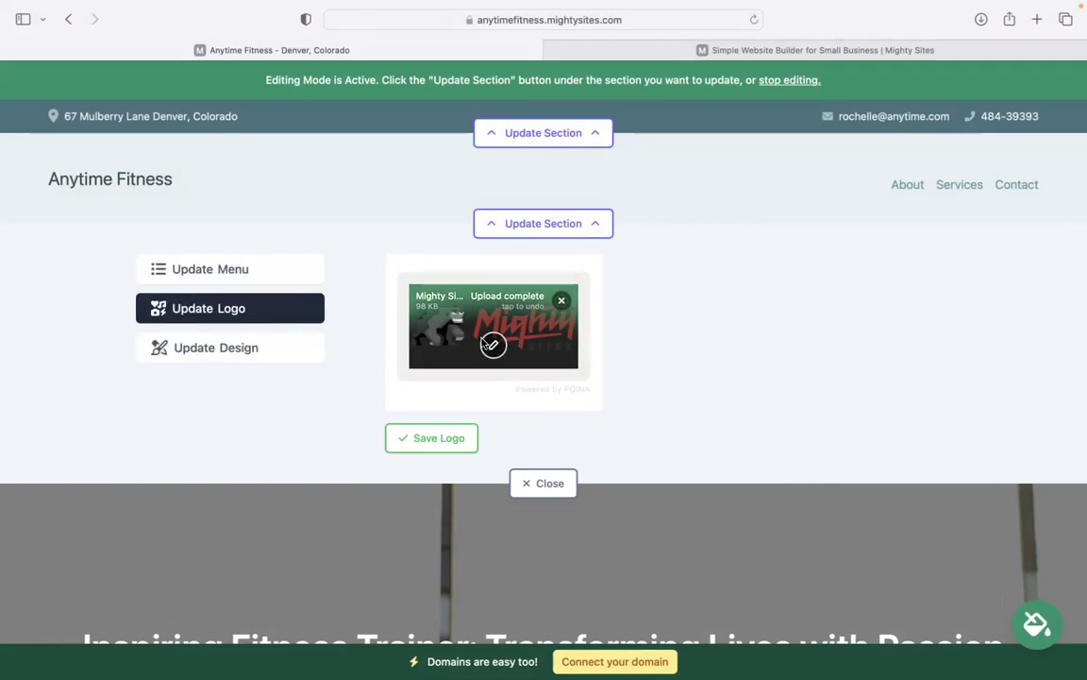
left_click(454, 437)
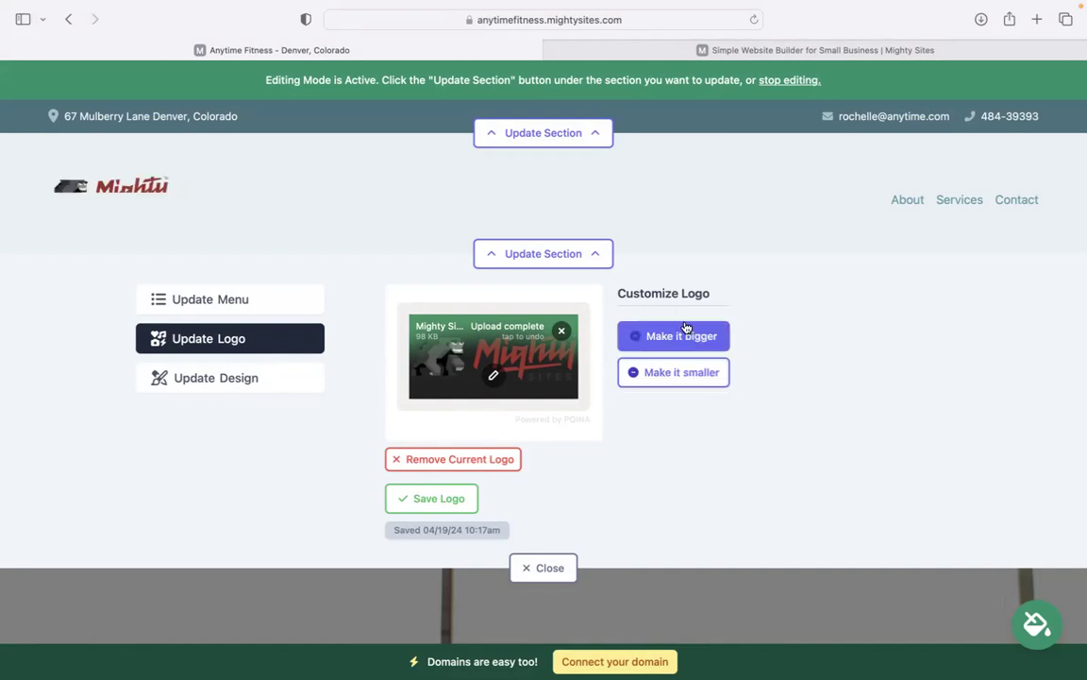
Enlarge the logo twice, shrink it once, and close the logo panel
left_click(694, 336)
left_click(696, 337)
left_click(694, 382)
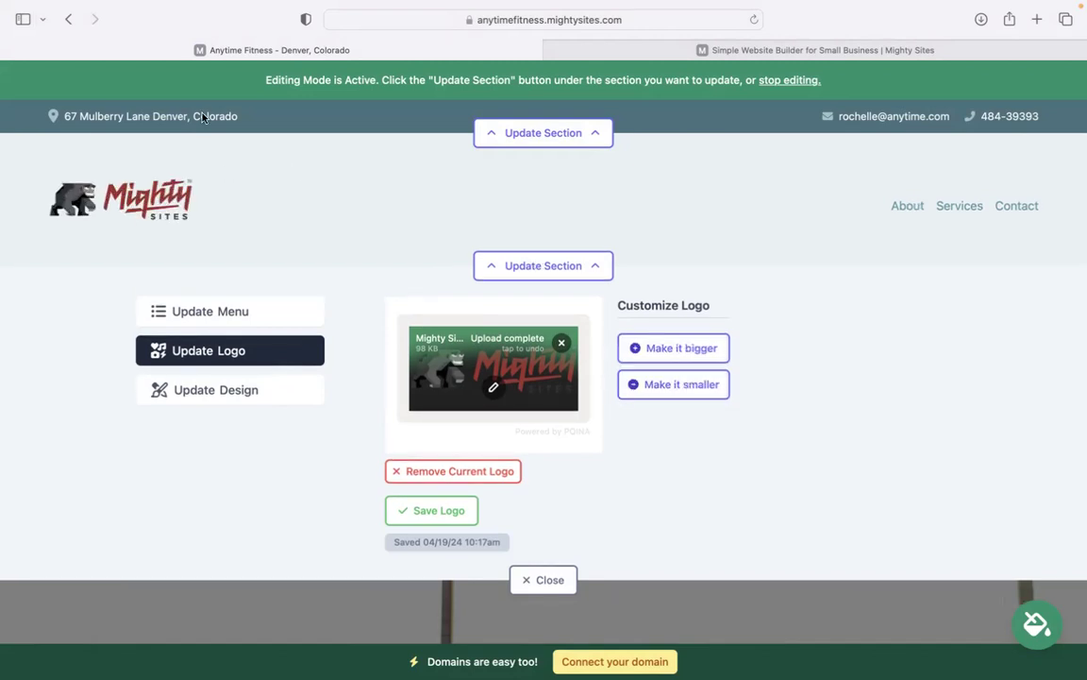
left_click(546, 569)
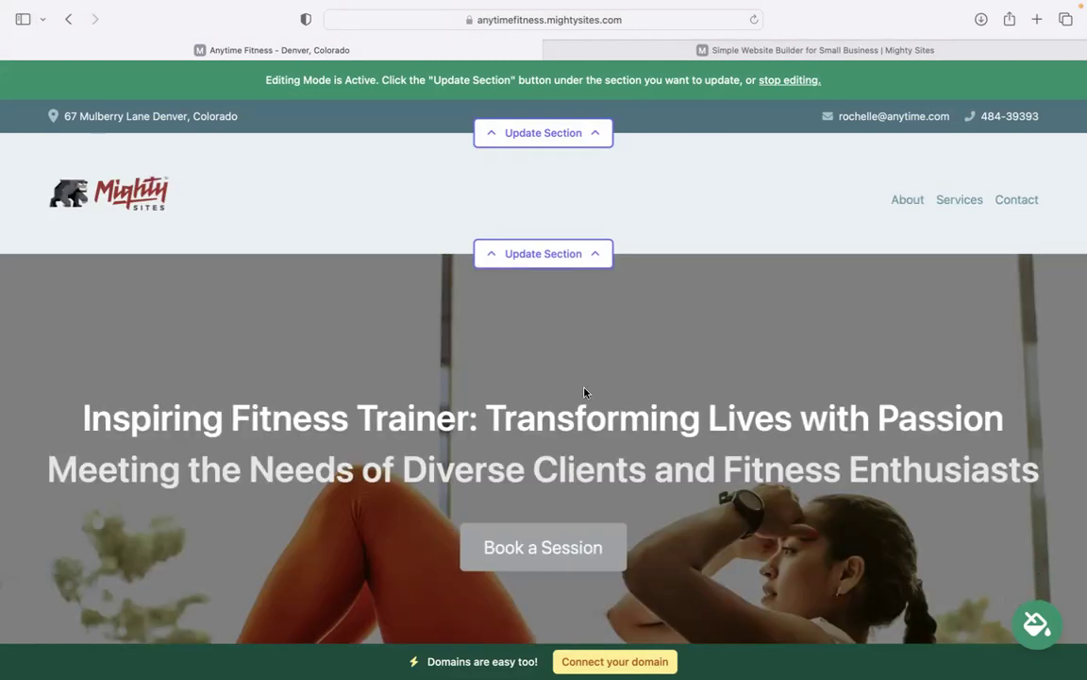
Try the blue theme, then apply and save the teal colour theme
scroll(585, 392, "down", 10)
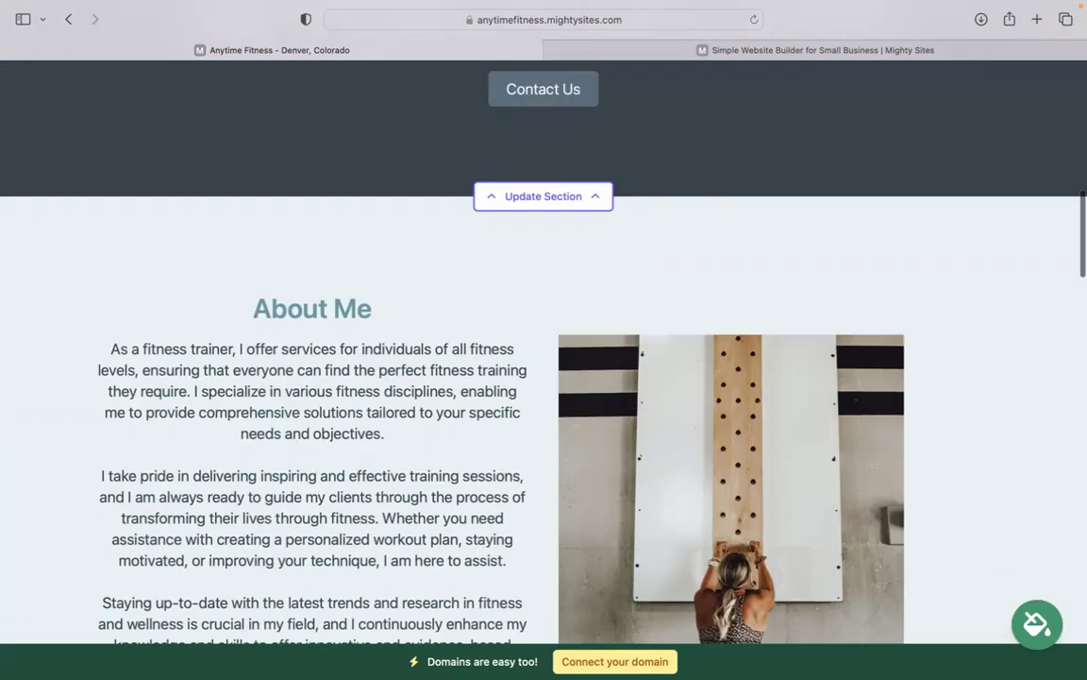
scroll(544, 349, "down", 15)
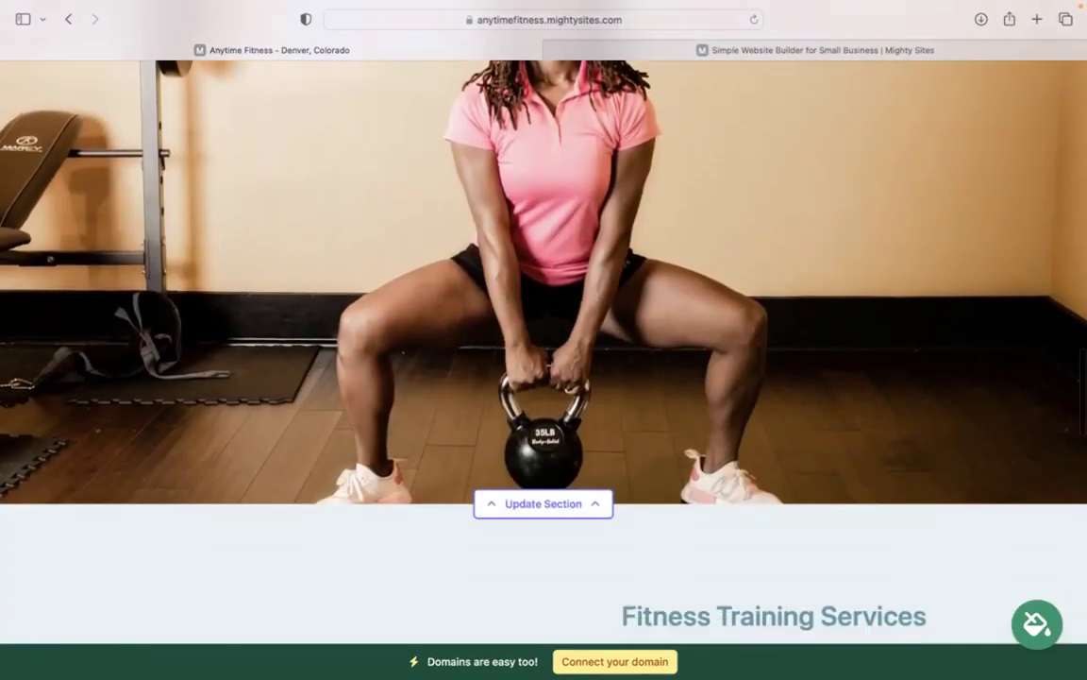
scroll(544, 349, "down", 5)
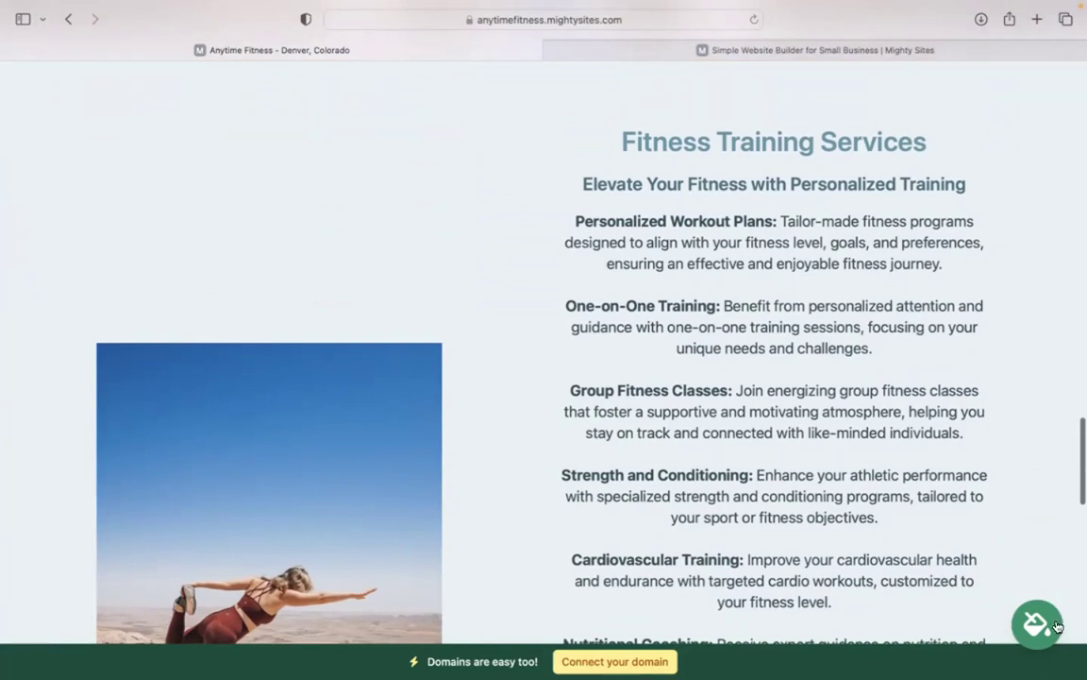
left_click(1057, 626)
left_click(581, 549)
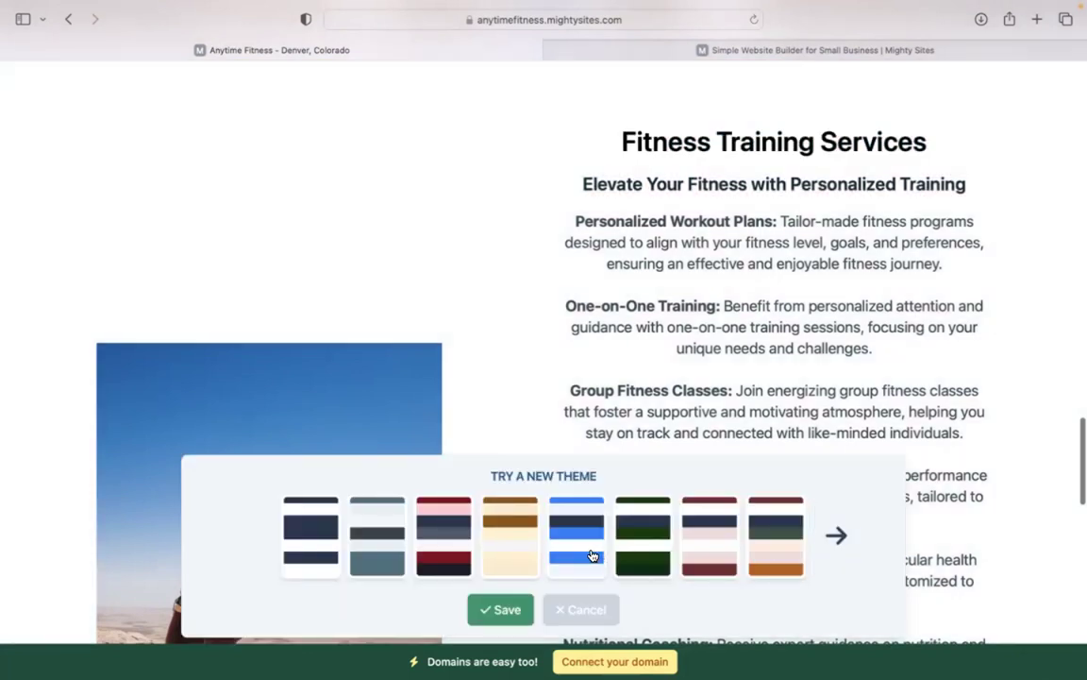
left_click(837, 539)
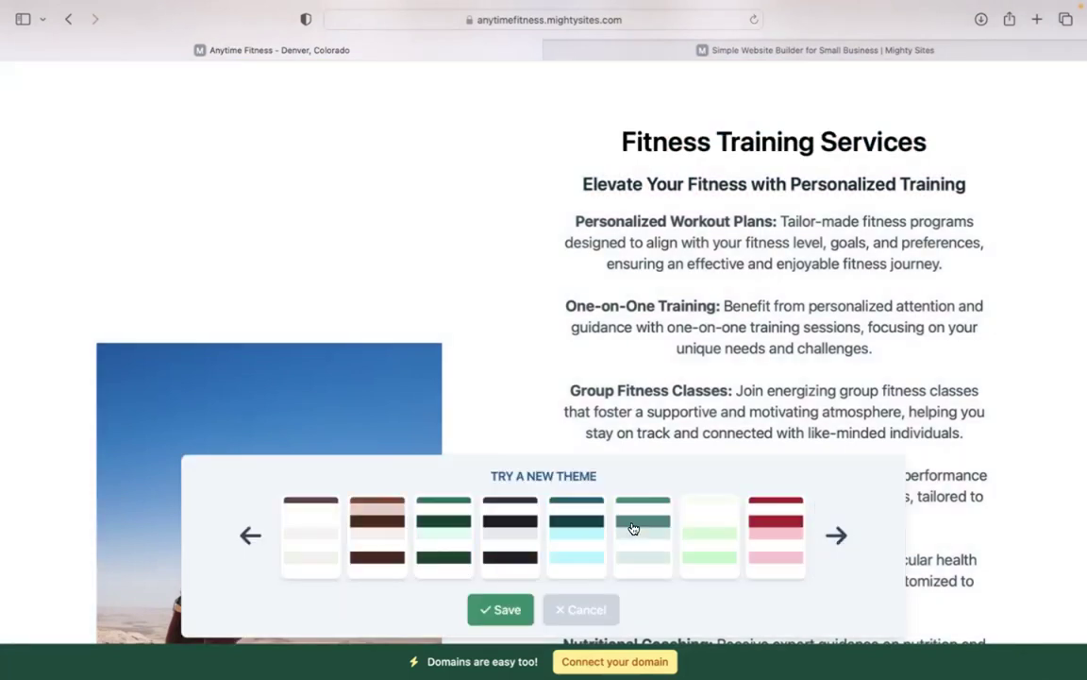
left_click(582, 522)
left_click(502, 611)
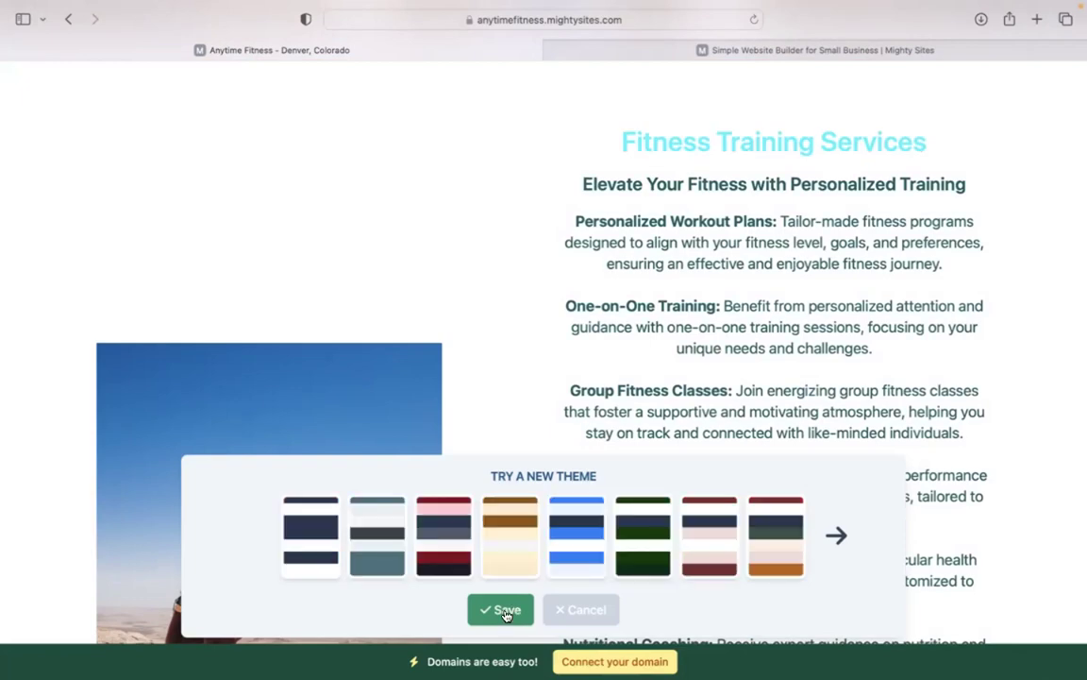
scroll(506, 472, "up", 10)
scroll(544, 377, "up", 15)
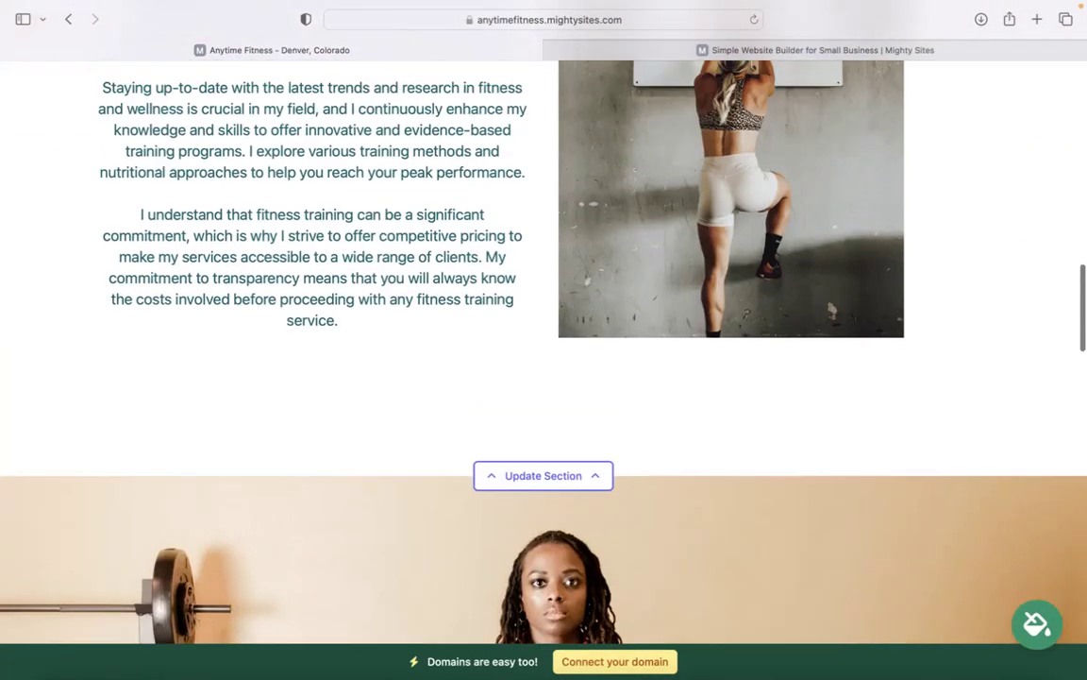
scroll(544, 340, "up", 10)
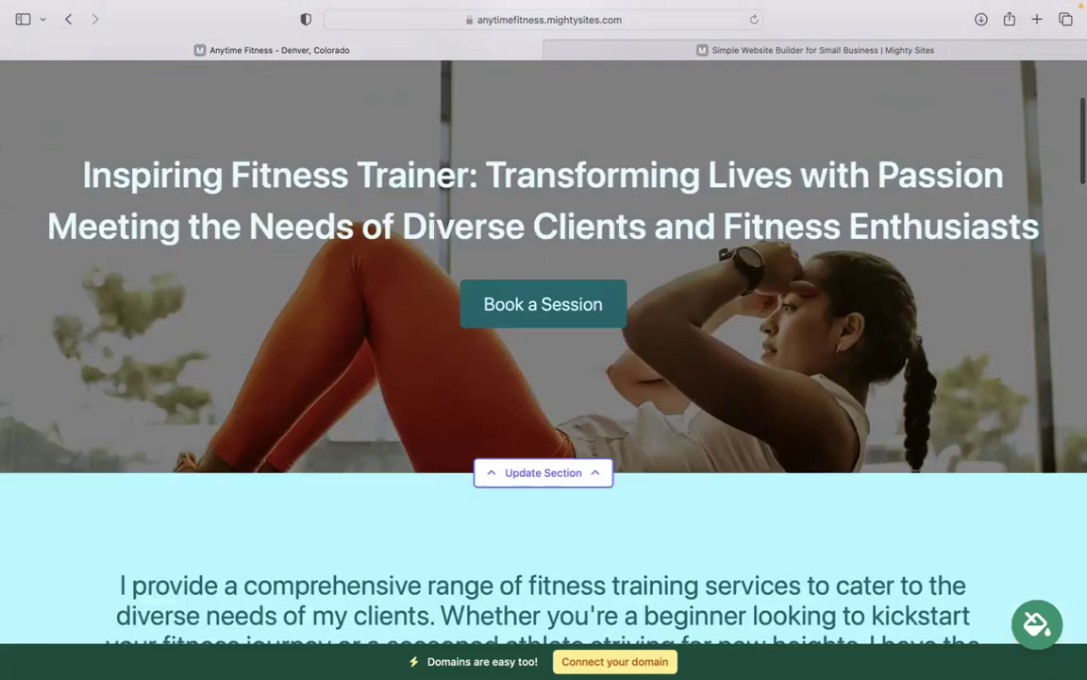
scroll(303, 473, "down", 3)
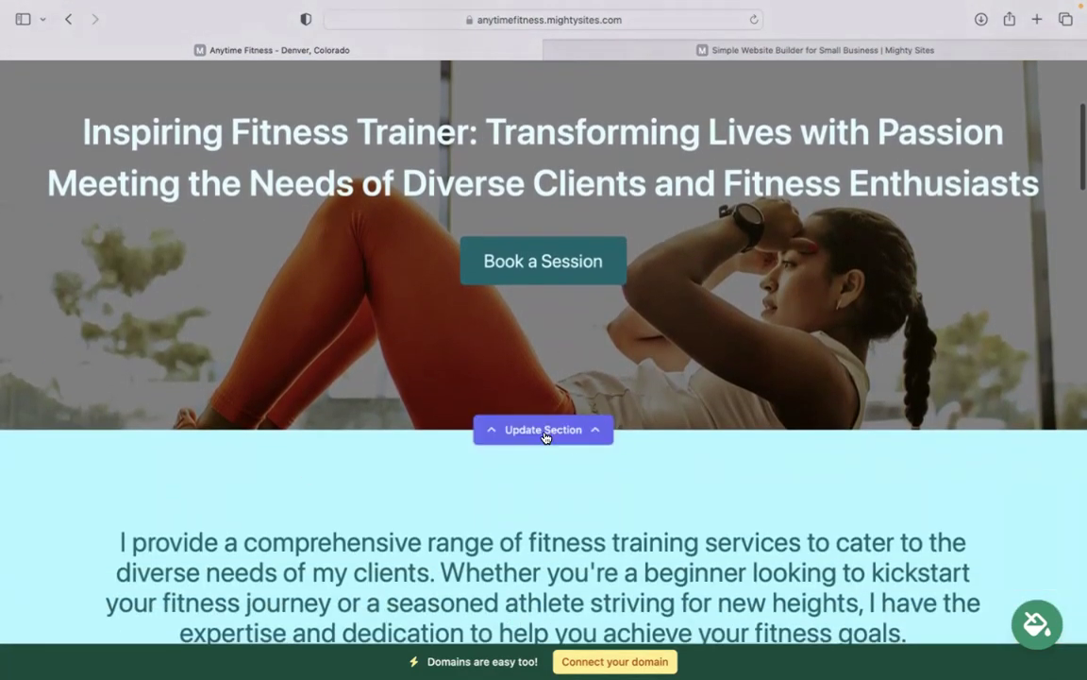
Open the hero image options and preview the stock photo library before returning
left_click(547, 433)
scroll(544, 377, "down", 5)
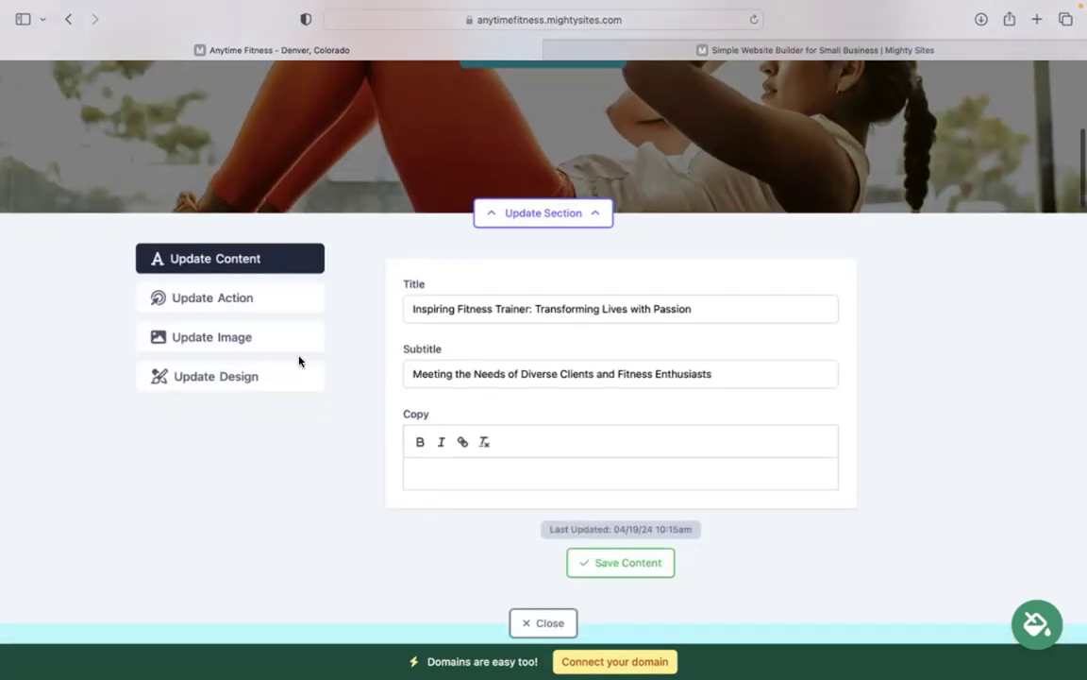
left_click(286, 340)
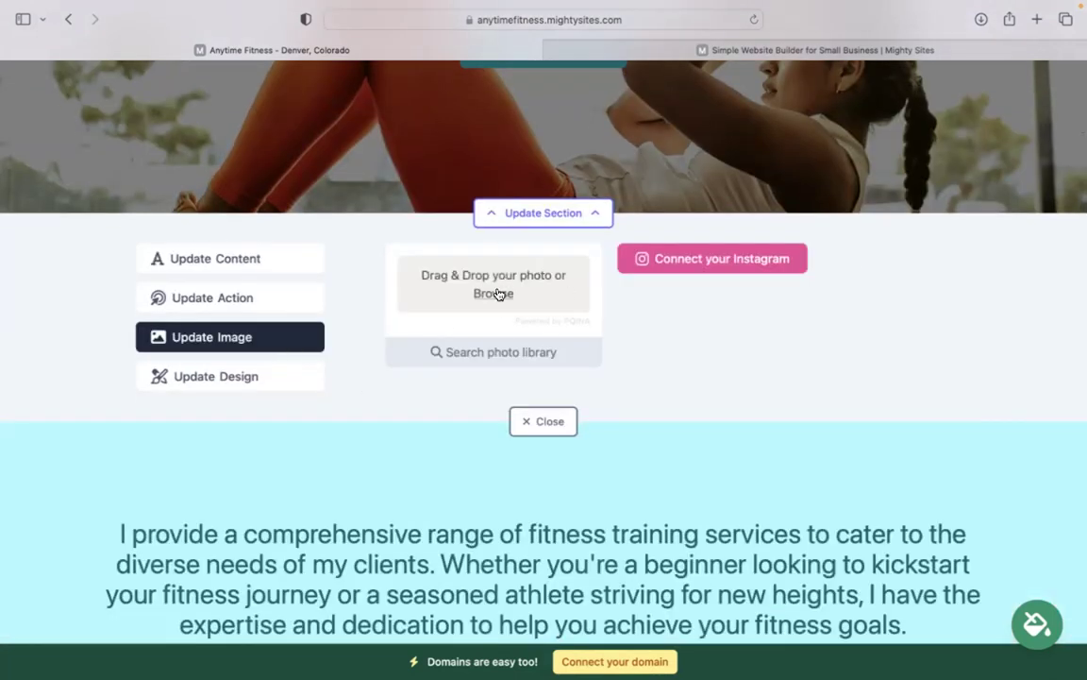
left_click(534, 365)
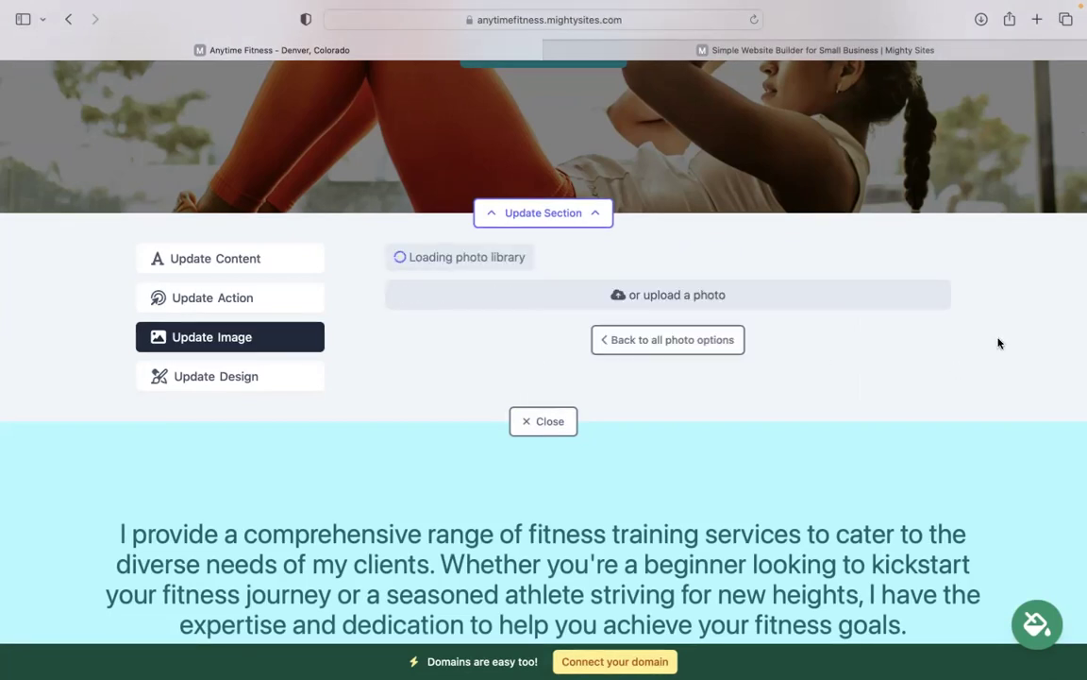
scroll(543, 214, "down", 5)
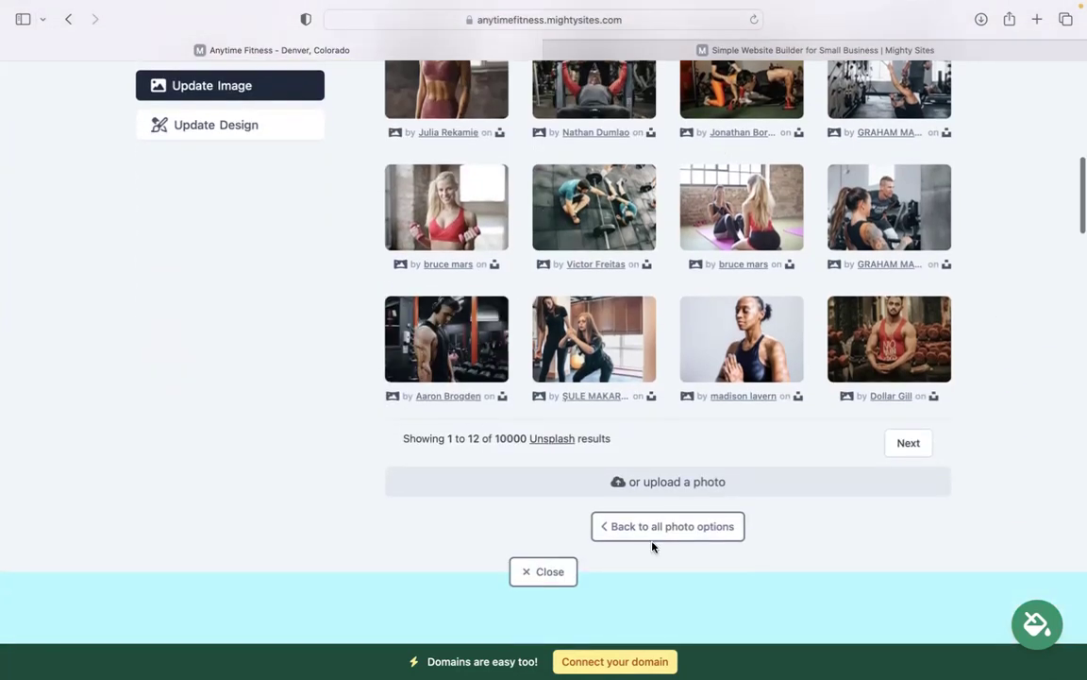
left_click(624, 524)
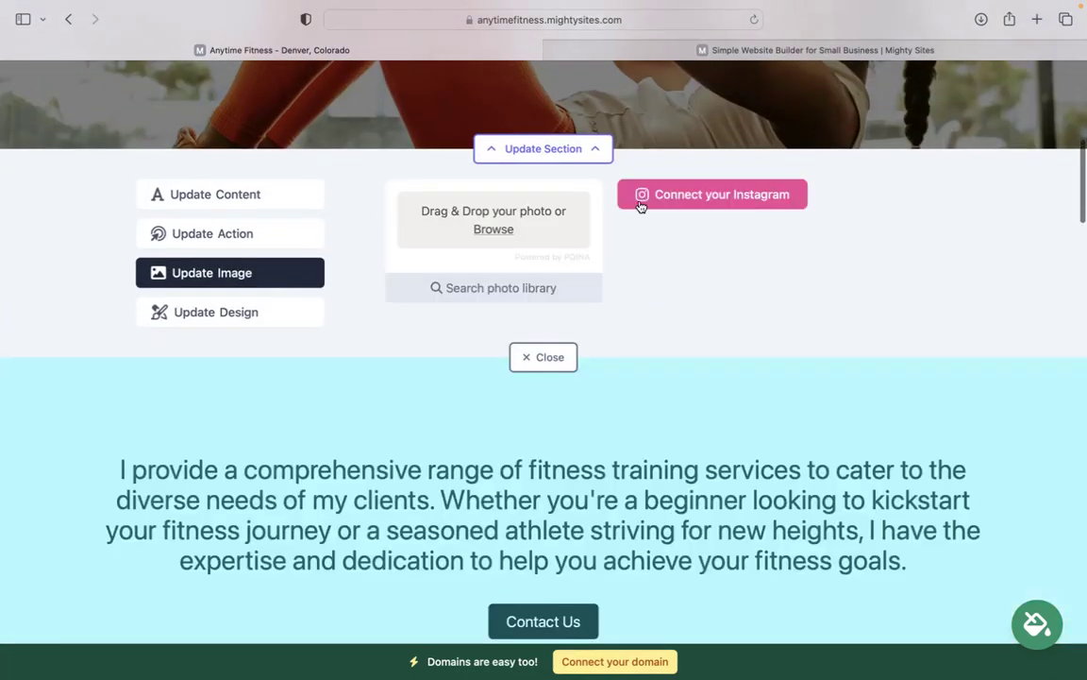
scroll(709, 220, "up", 5)
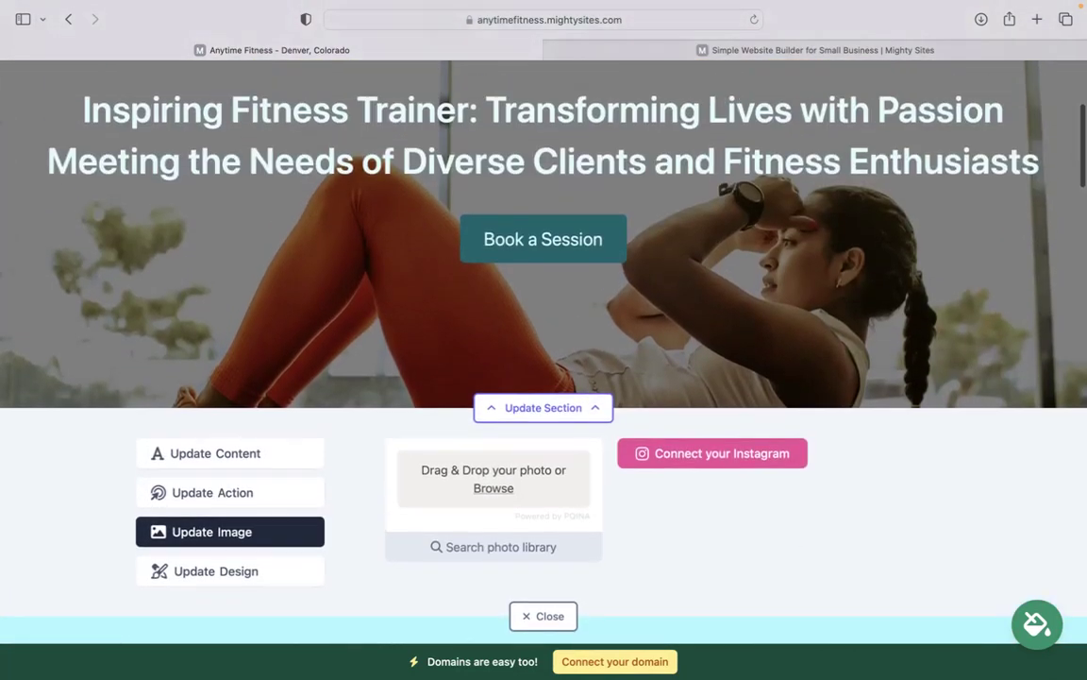
Check the Book a Session button's link settings, cancel without changes, and close the hero panel
left_click(252, 495)
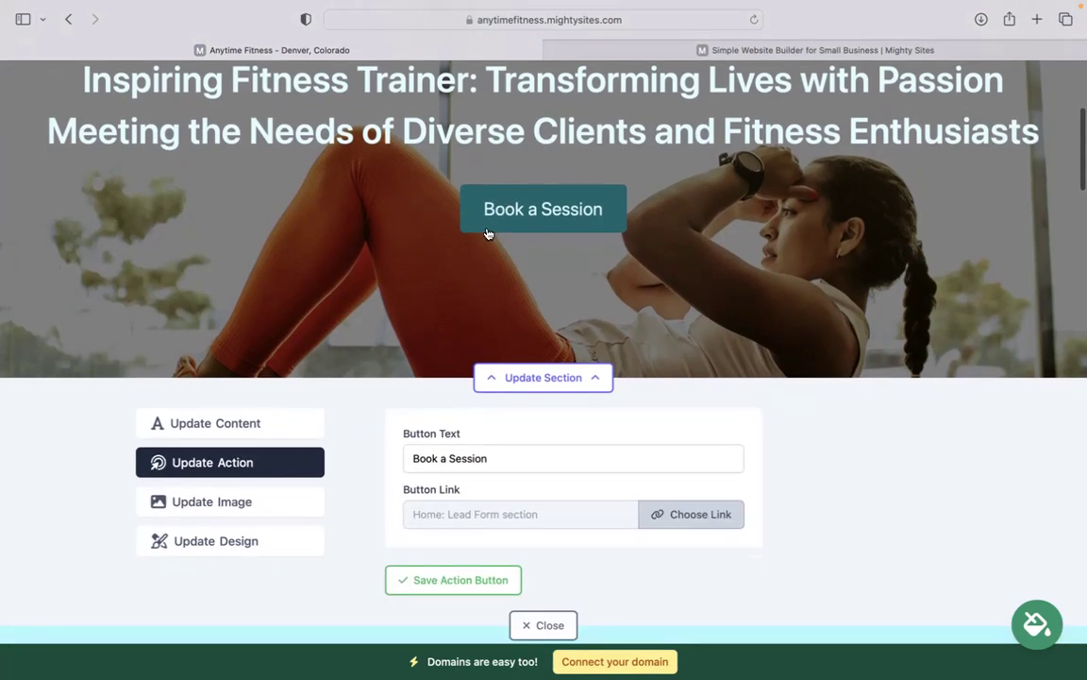
left_click_drag(507, 451, 365, 452)
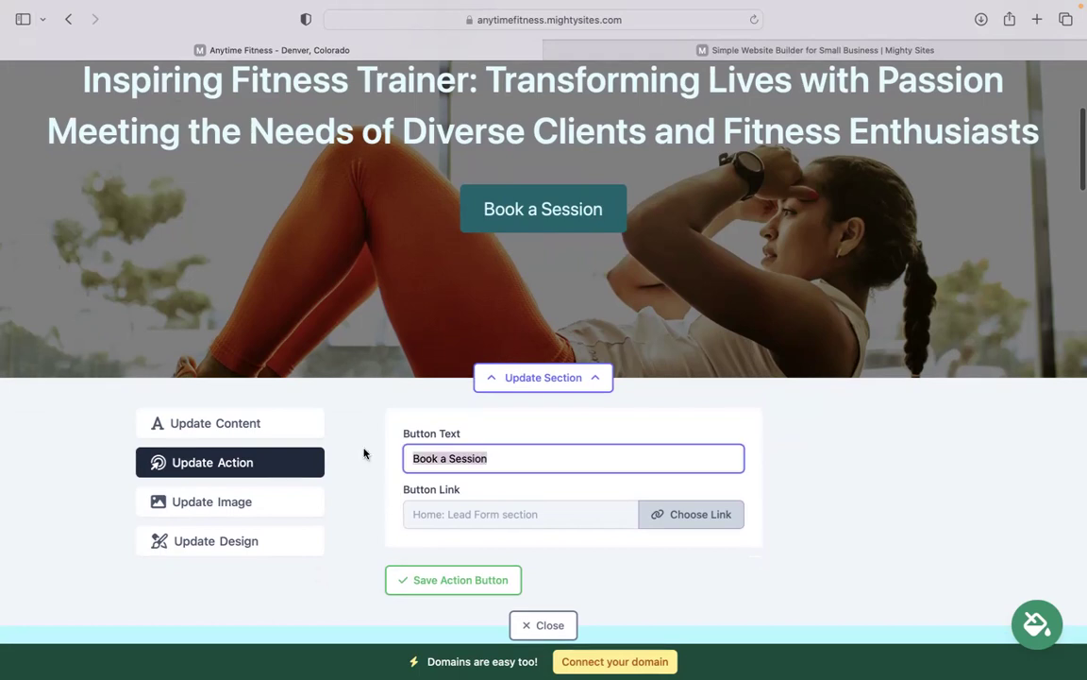
left_click(687, 518)
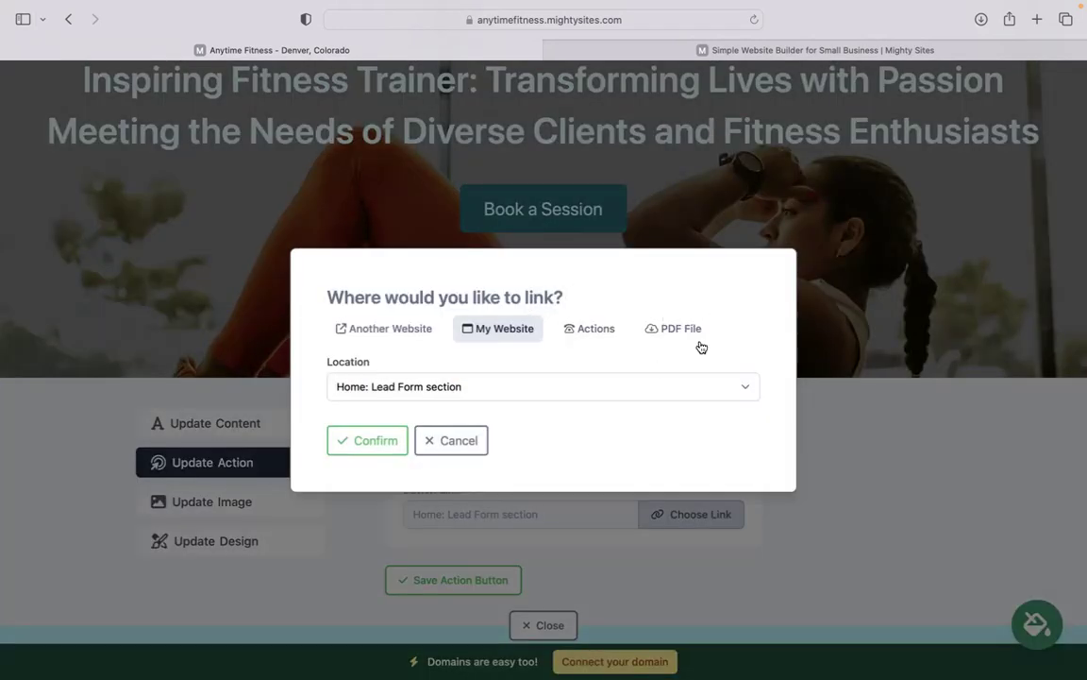
left_click(483, 446)
scroll(488, 451, "down", 1)
left_click(520, 573)
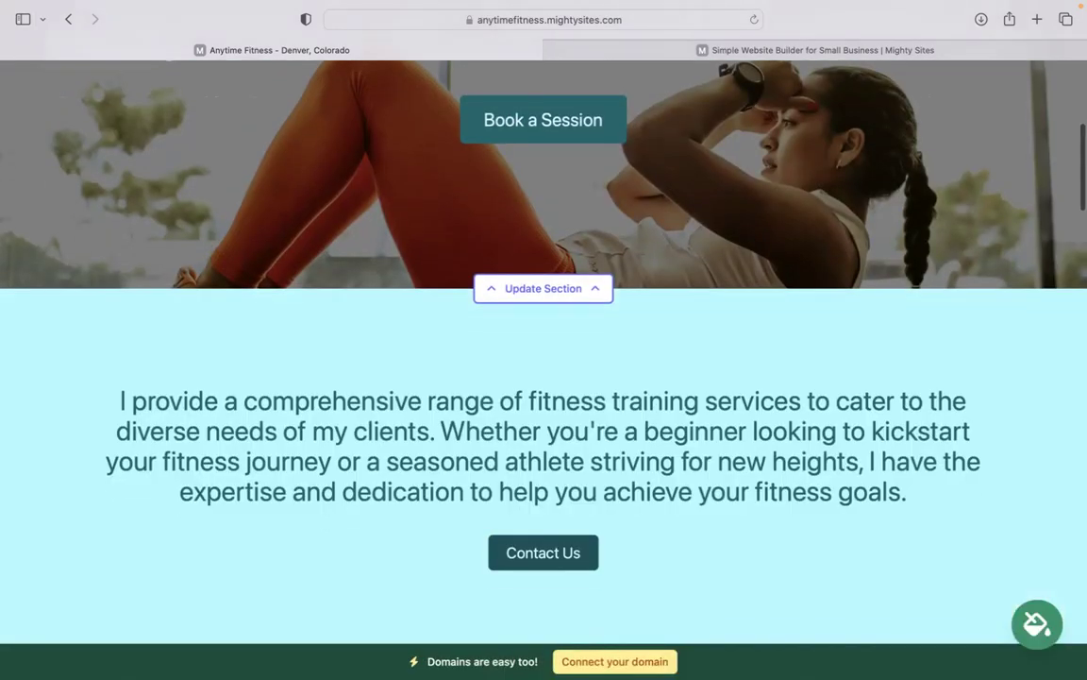
scroll(544, 377, "down", 20)
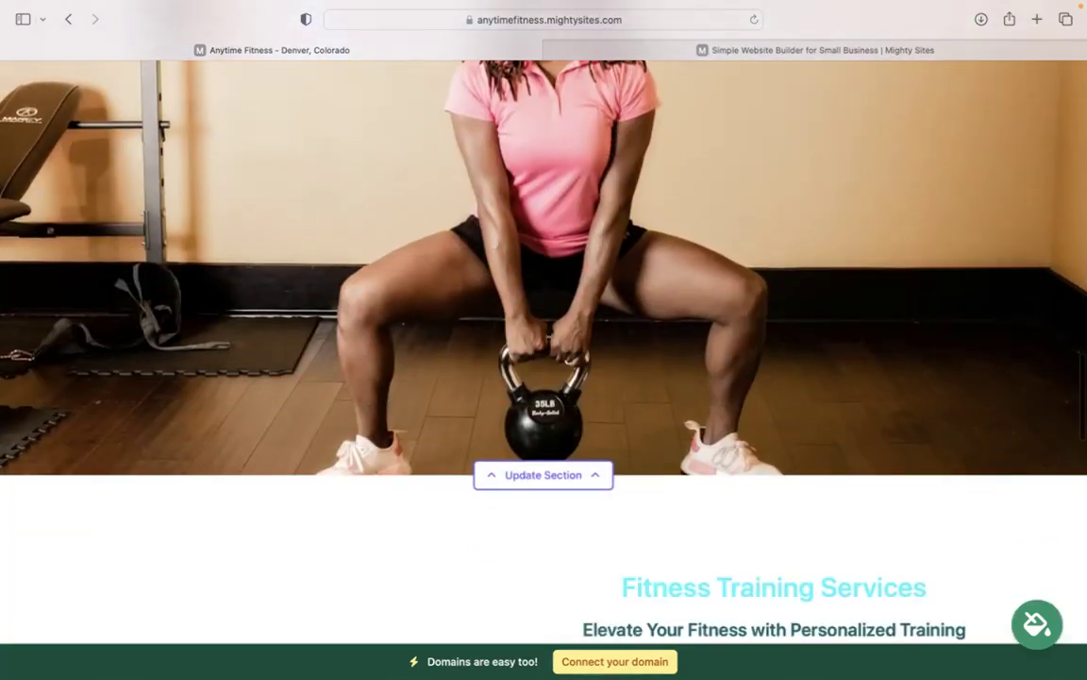
scroll(544, 377, "down", 20)
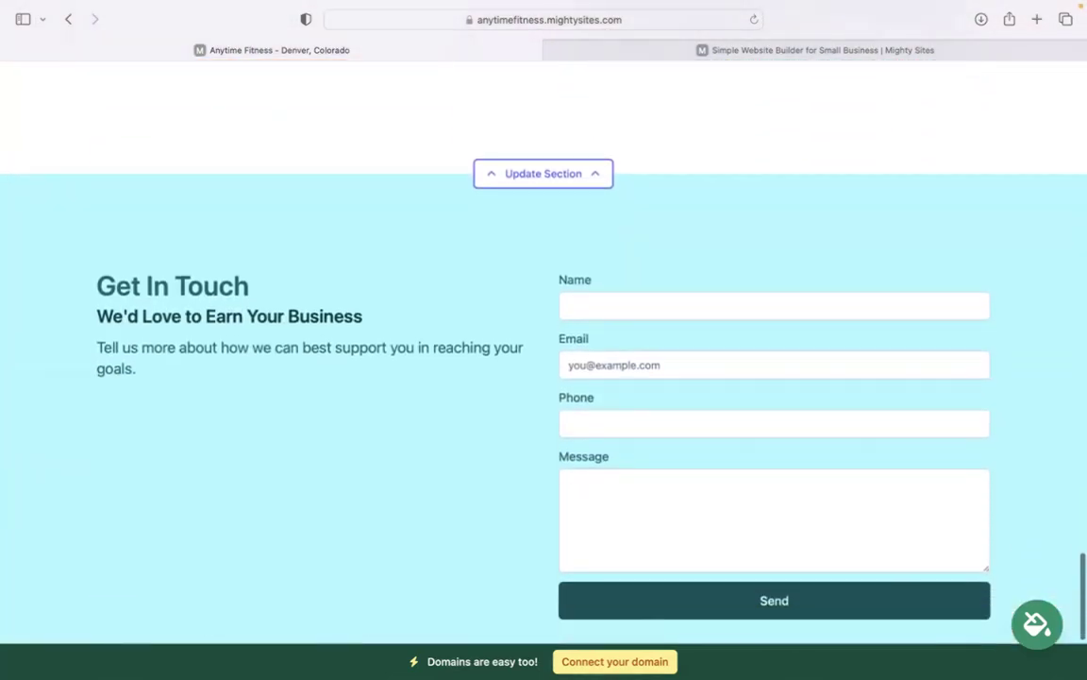
scroll(544, 377, "down", 2)
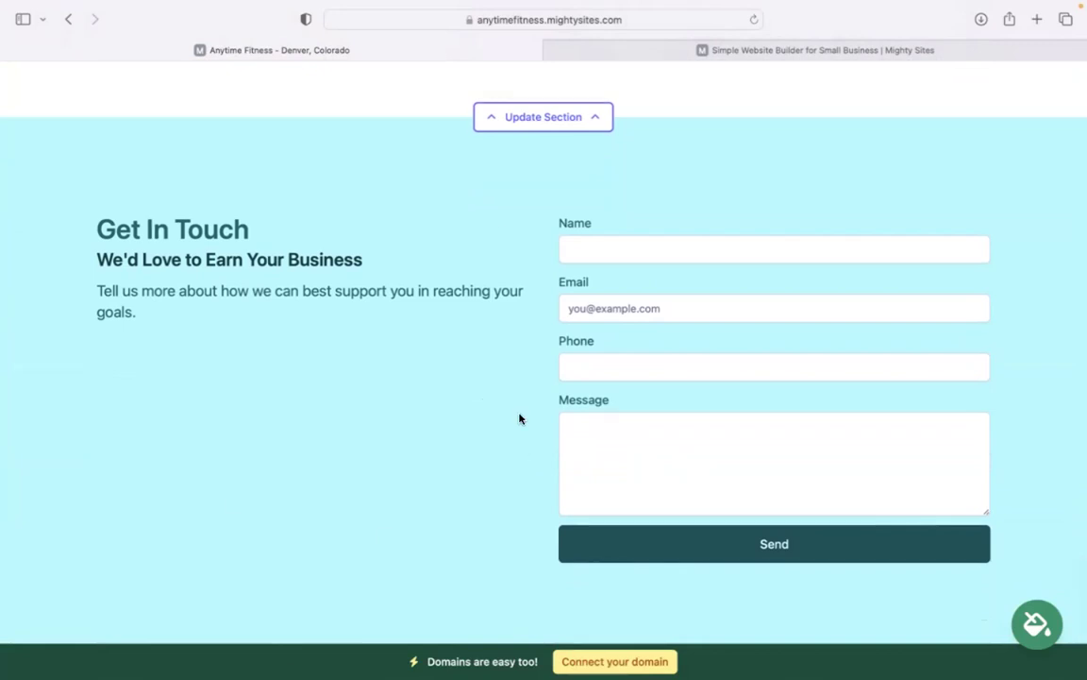
scroll(519, 418, "up", 10)
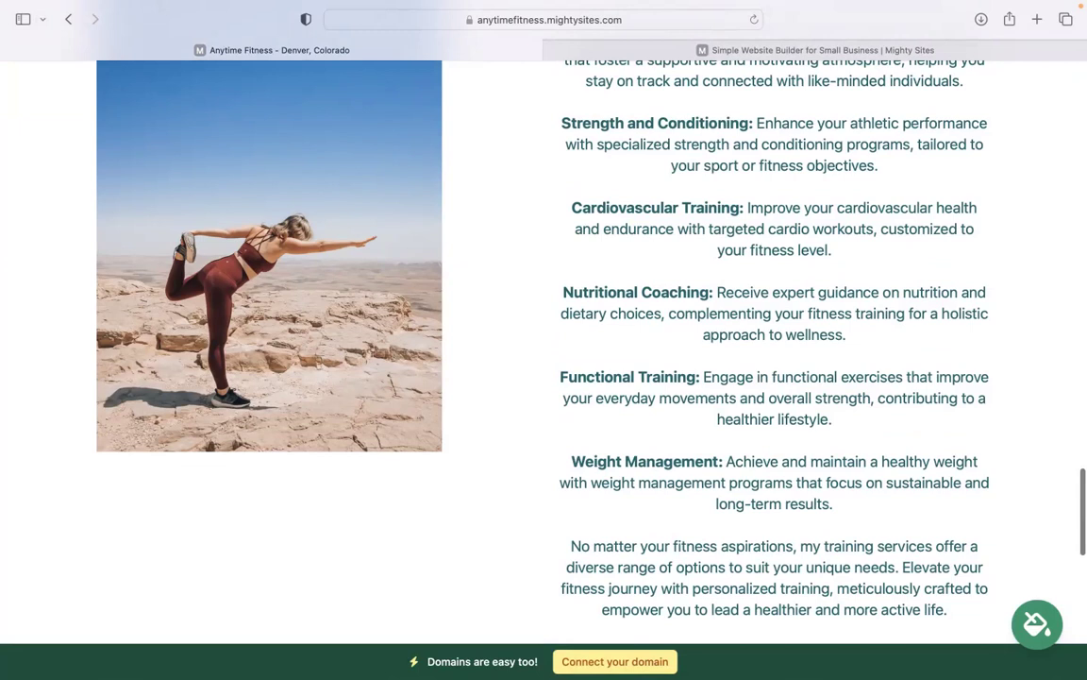
scroll(544, 350, "up", 3)
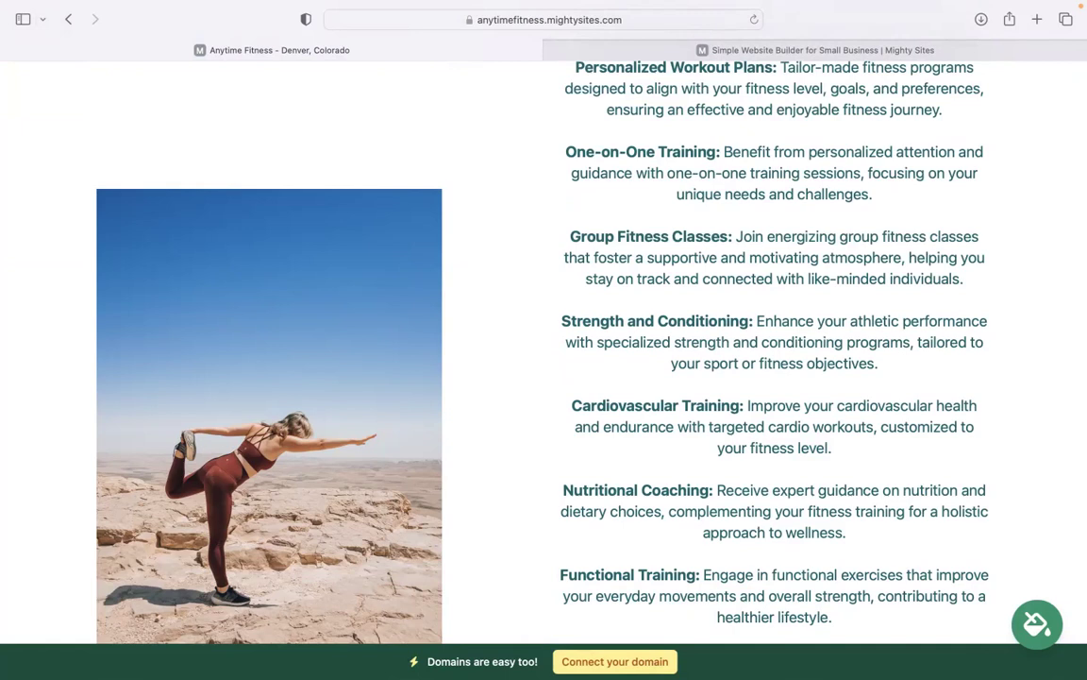
scroll(647, 651, "up", 4)
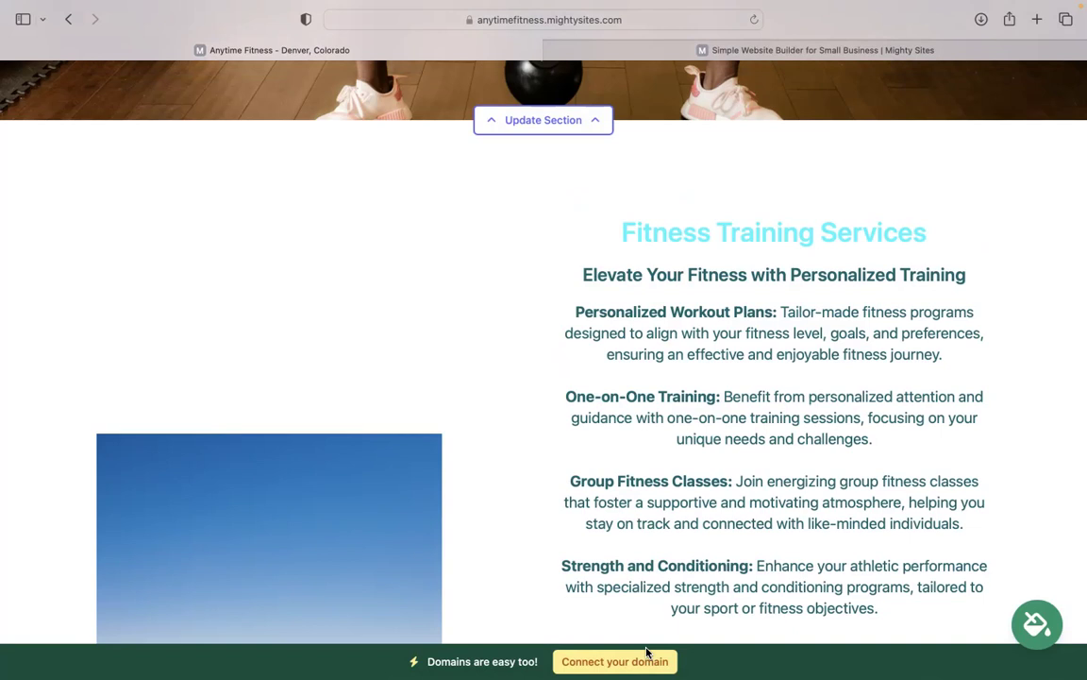
scroll(647, 652, "up", 8)
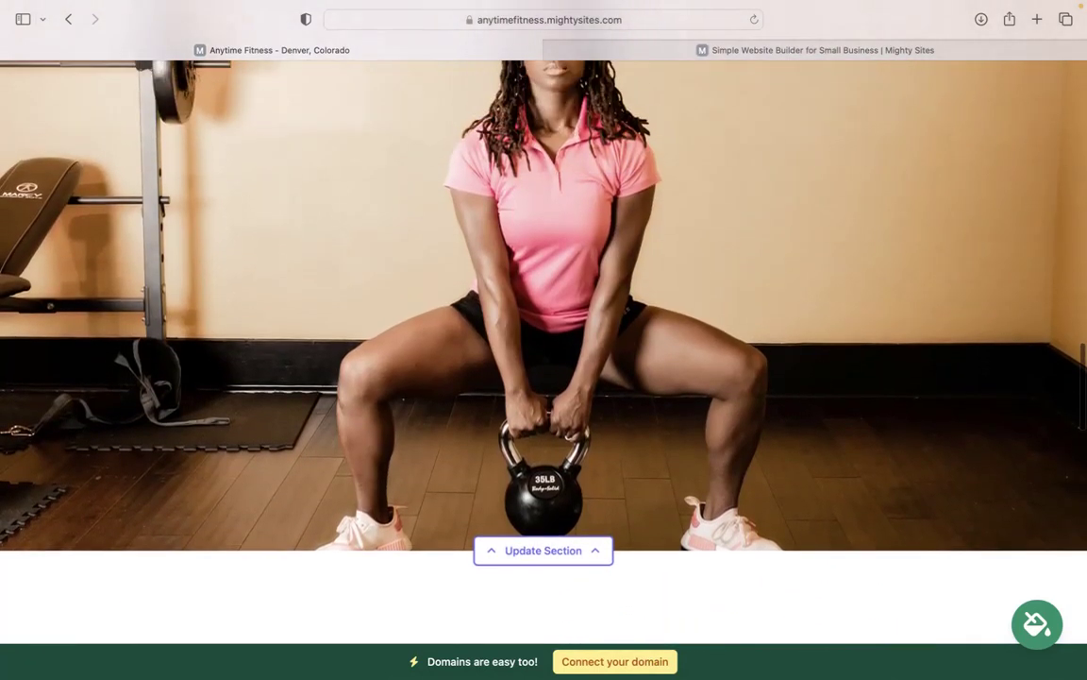
scroll(544, 349, "up", 1)
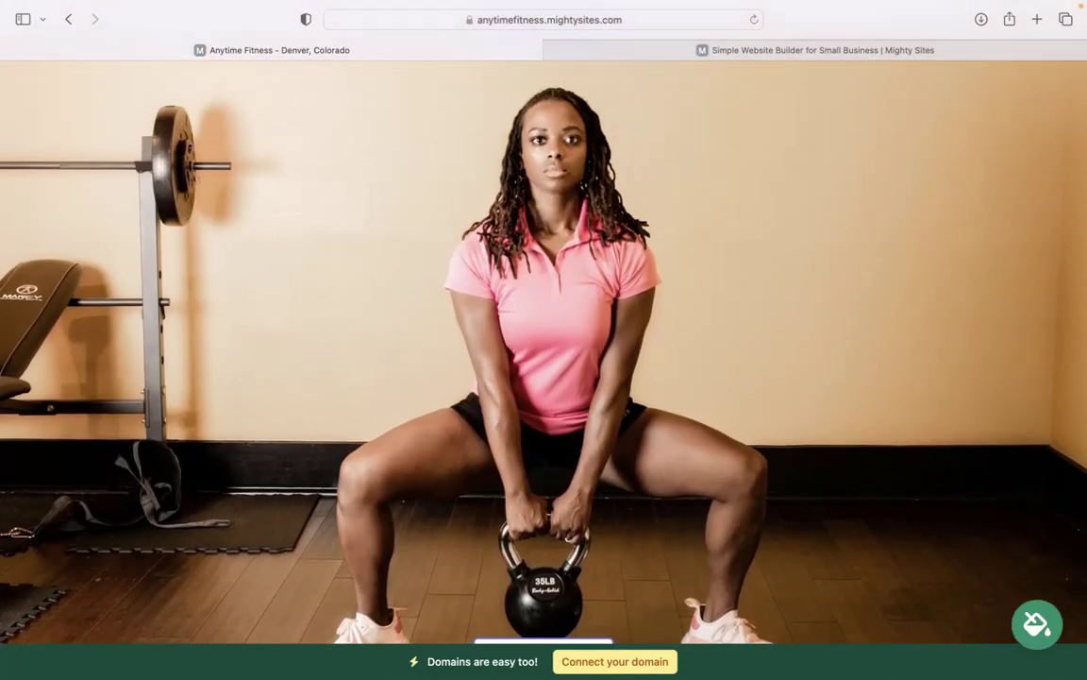
scroll(543, 349, "up", 10)
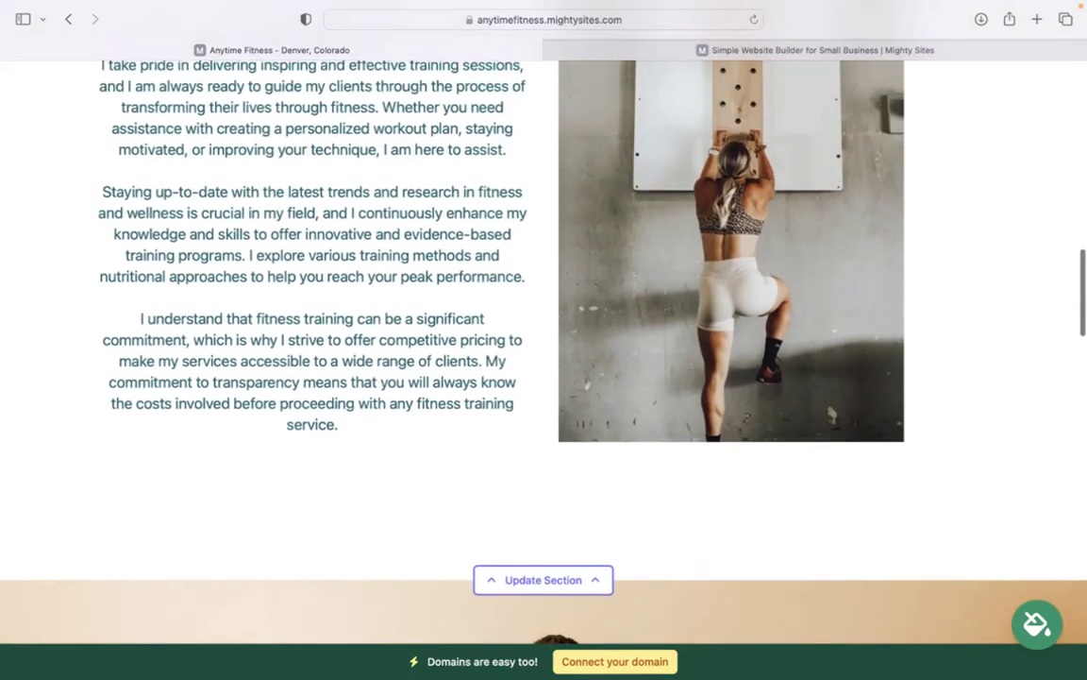
scroll(544, 349, "up", 8)
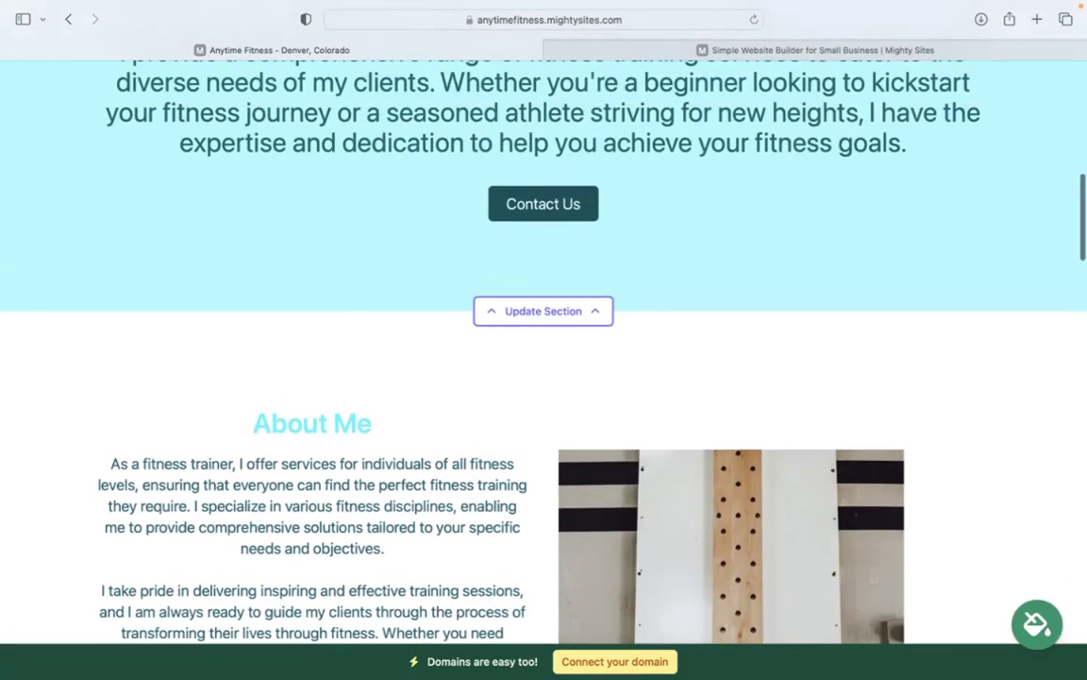
scroll(544, 349, "up", 6)
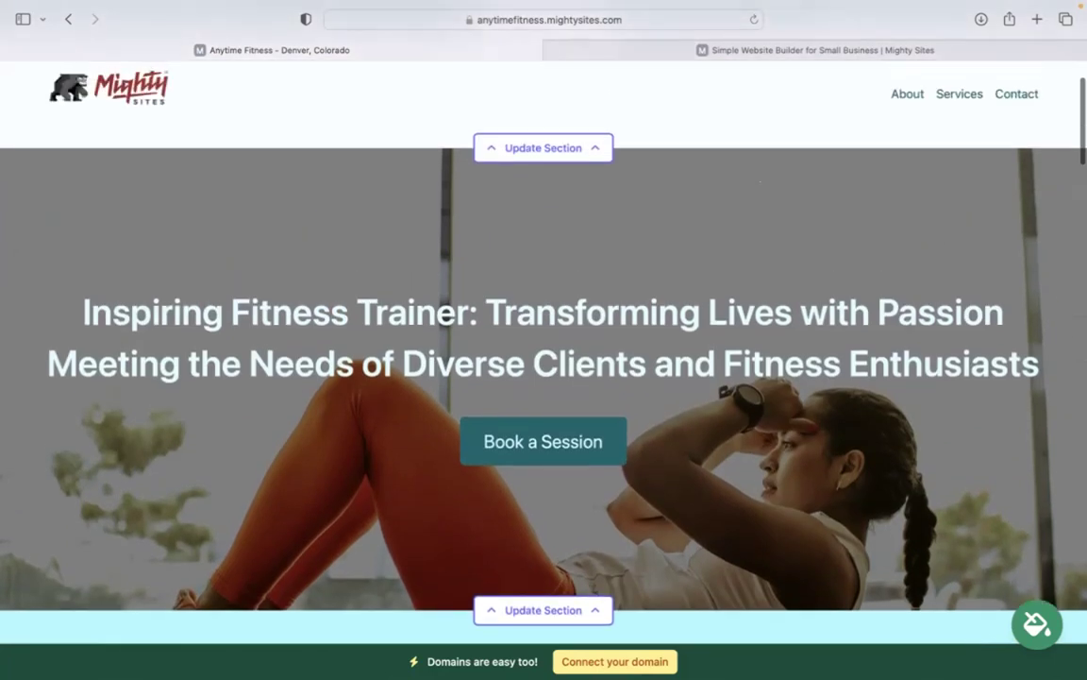